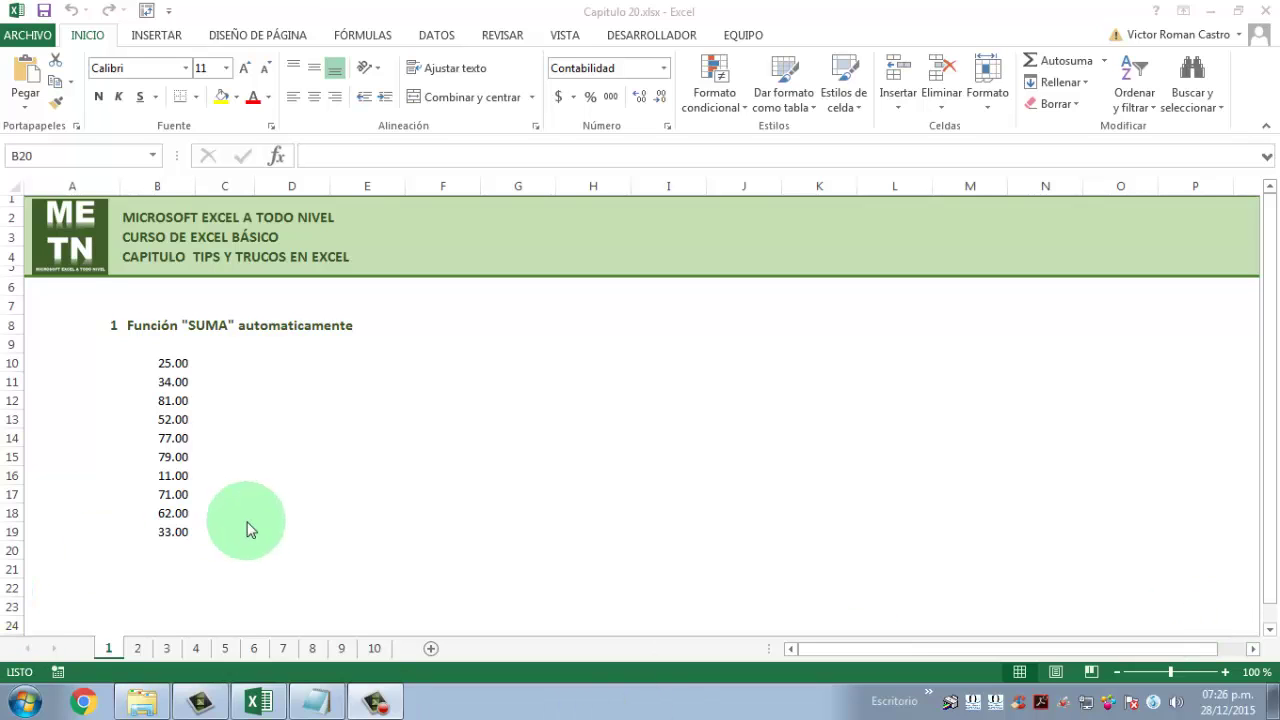
AutoSum the numbers B10:B19 into B20, giving =SUMA(B10:B19) = 525.00.
{"action": "left_click", "coordinate": [184, 551]}
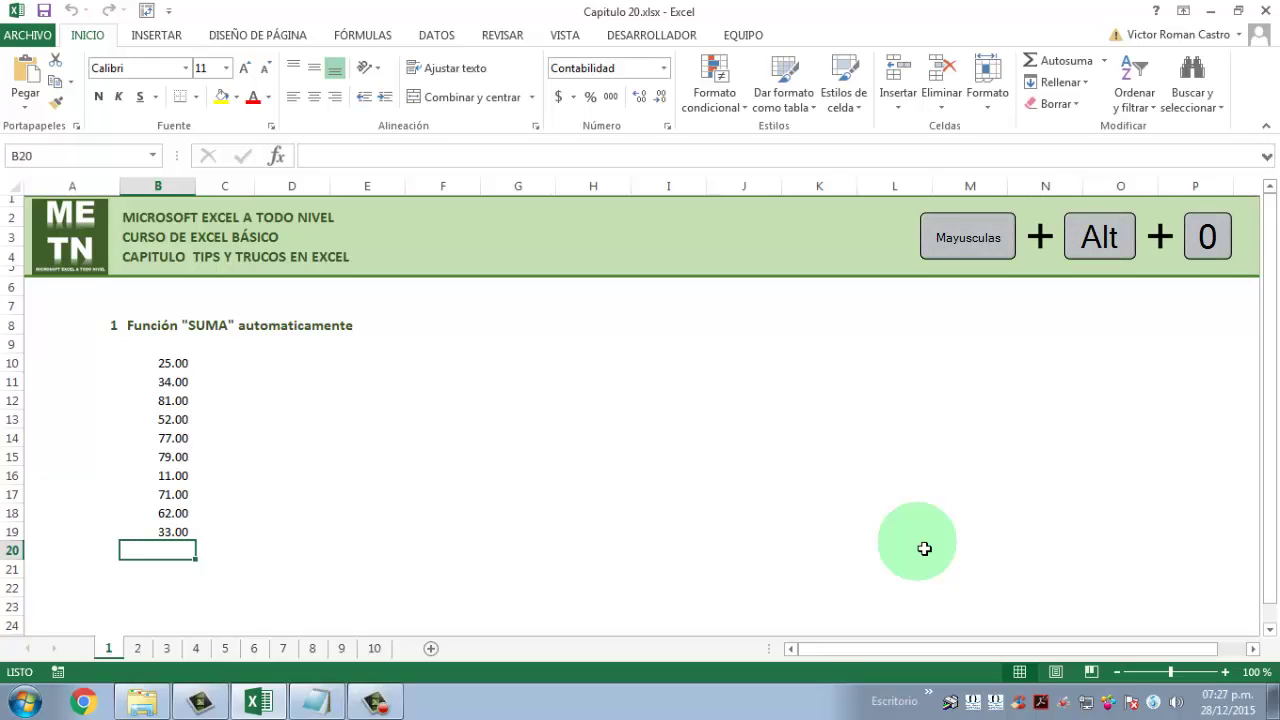
{"action": "key", "text": "shift+alt+0"}
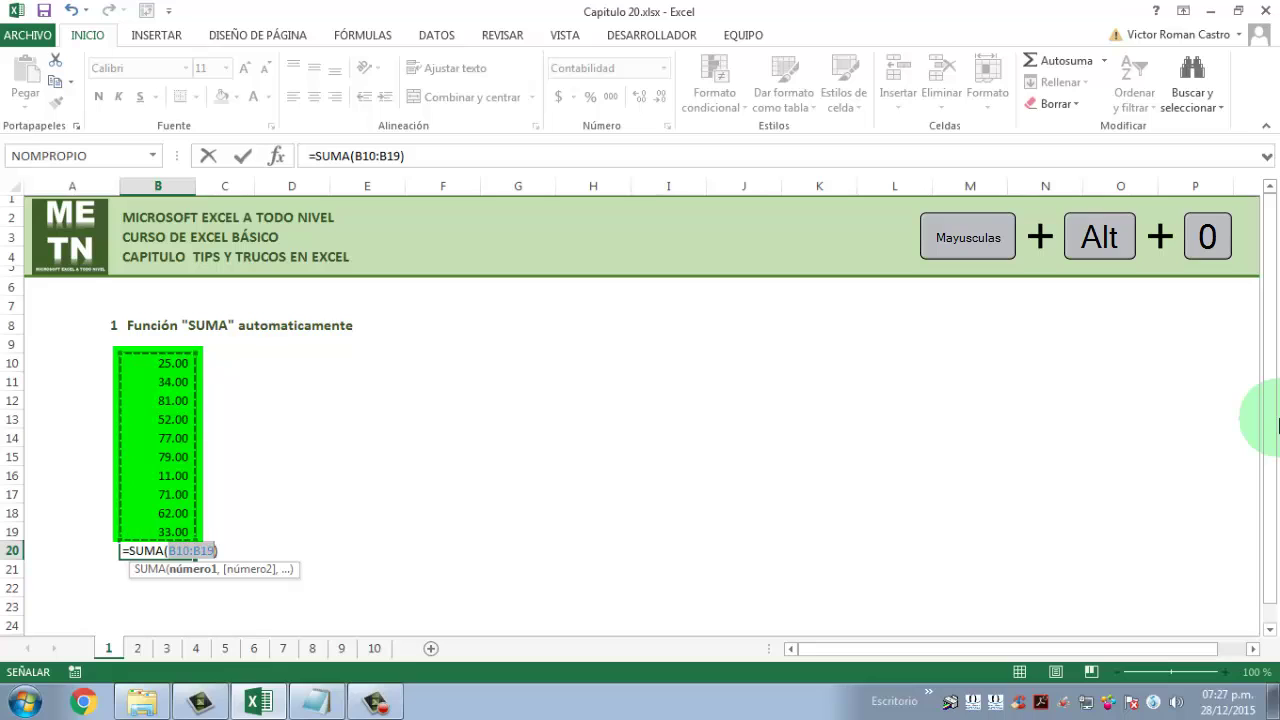
{"action": "key", "text": "Return"}
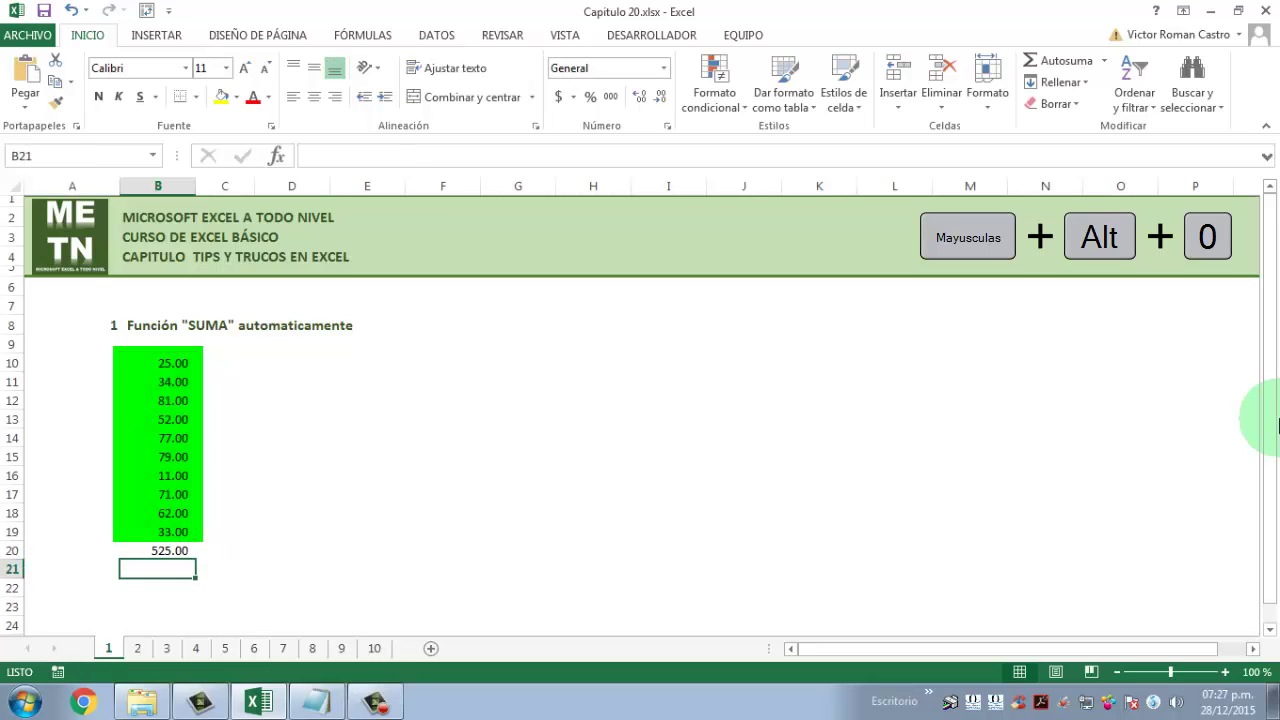
{"action": "key", "text": "Up"}
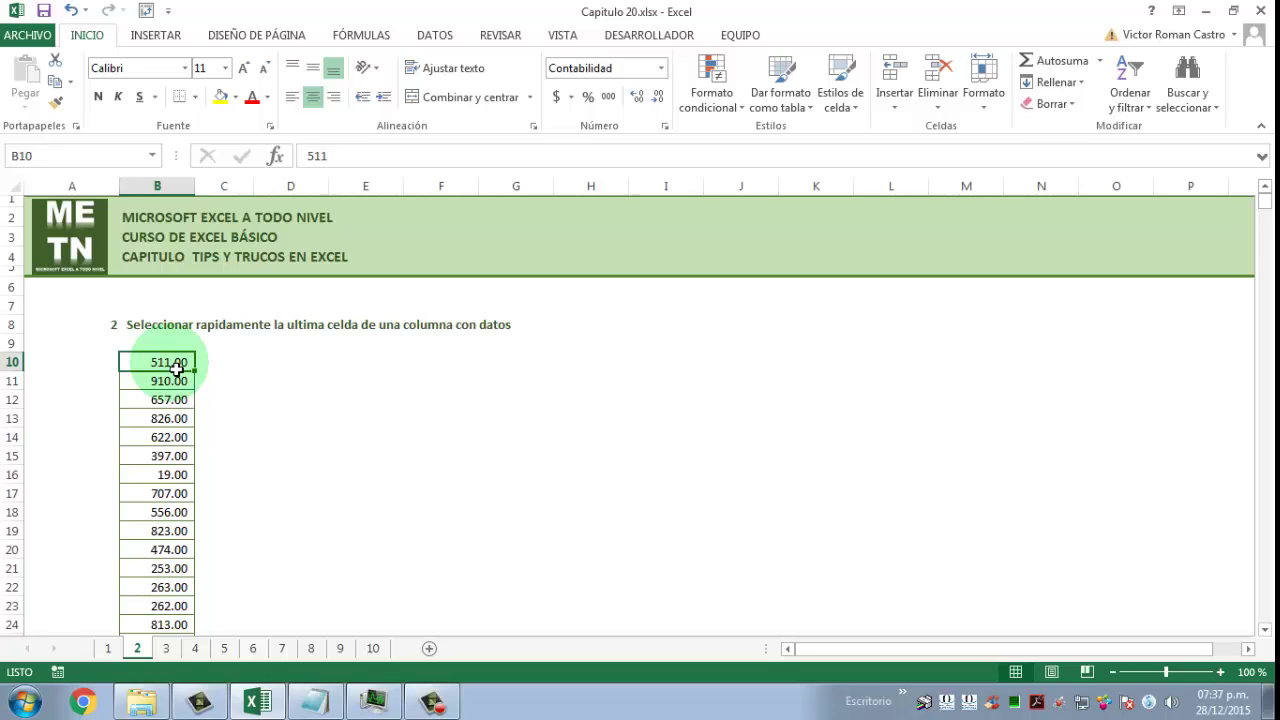
On sheet 2, jump to column B's last value and back, then select B10 down to B20000.
{"action": "key", "text": "Down"}
{"action": "key", "text": "Down"}
{"action": "key", "text": "Down"}
{"action": "key", "text": "Down"}
{"action": "key", "text": "Down"}
{"action": "key", "text": "Down"}
{"action": "key", "text": "Down"}
{"action": "key", "text": "Down"}
{"action": "key", "text": "Down"}
{"action": "key", "text": "Down"}
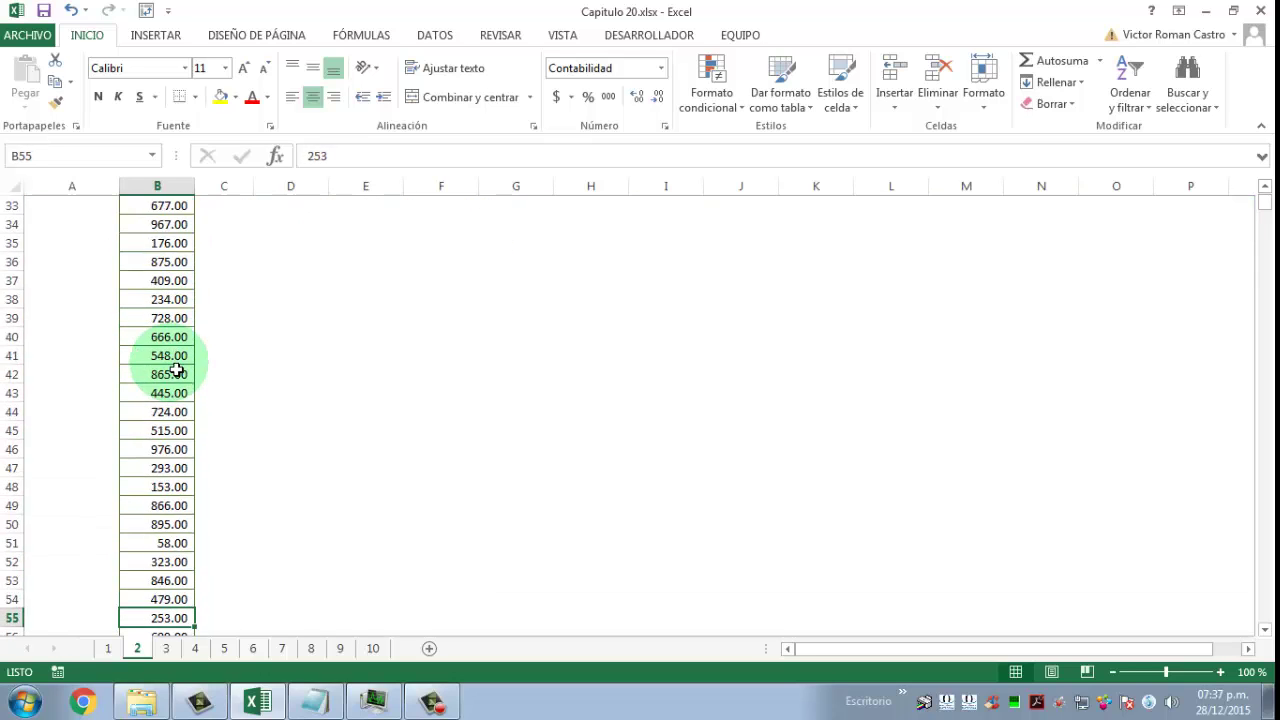
{"action": "key", "text": "Down"}
{"action": "key", "text": "Down"}
{"action": "key", "text": "Down"}
{"action": "key", "text": "Down"}
{"action": "key", "text": "Down"}
{"action": "key", "text": "Down"}
{"action": "key", "text": "Down"}
{"action": "key", "text": "Down"}
{"action": "key", "text": "Down"}
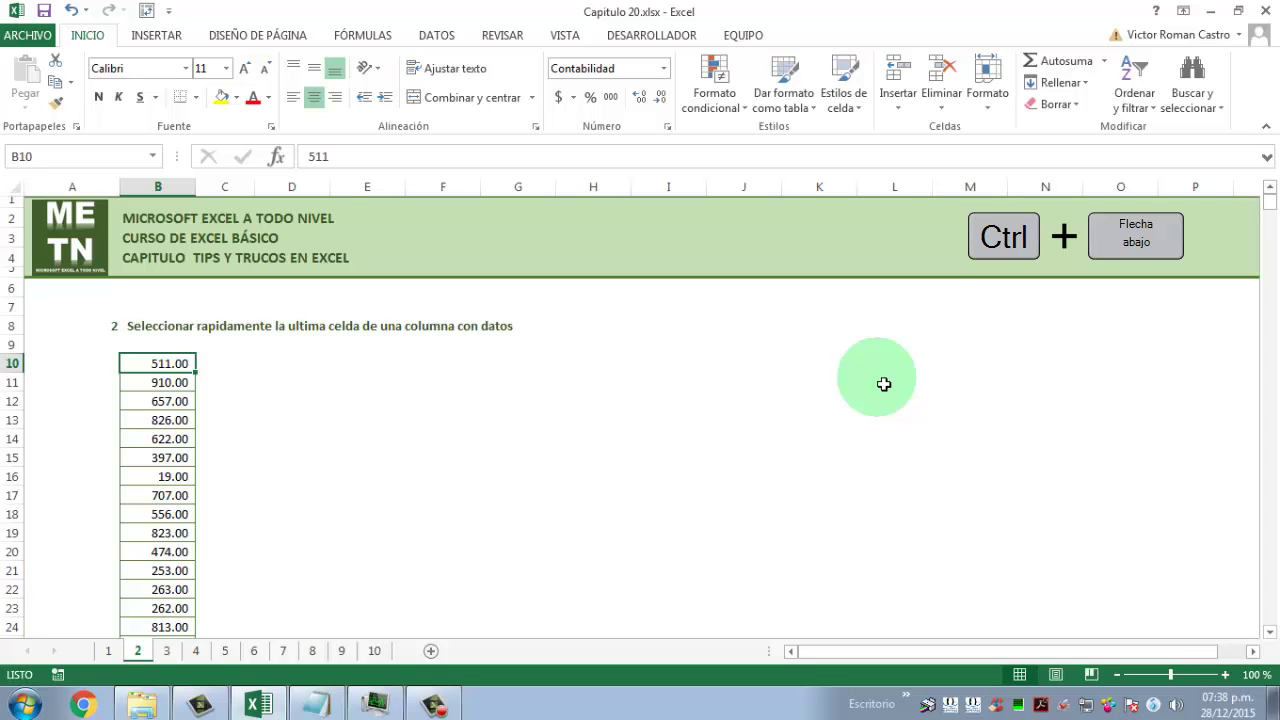
{"action": "key", "text": "ctrl+Down"}
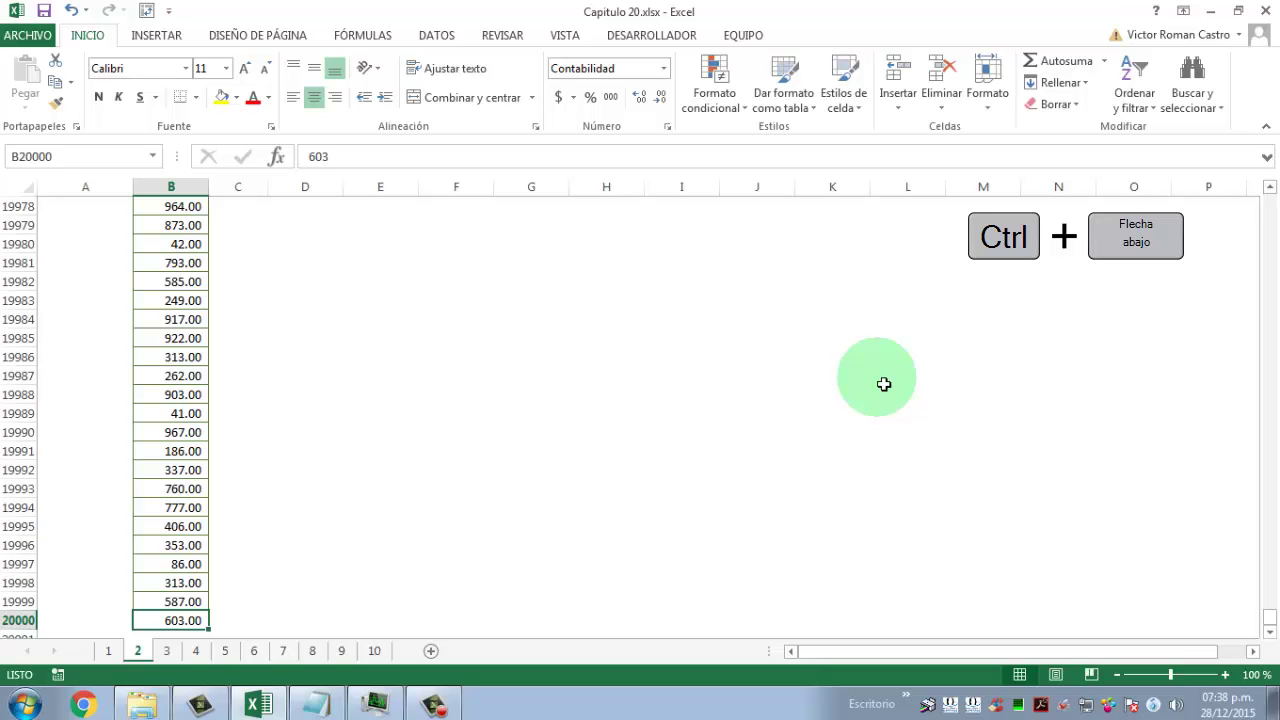
{"action": "key", "text": "ctrl+Up"}
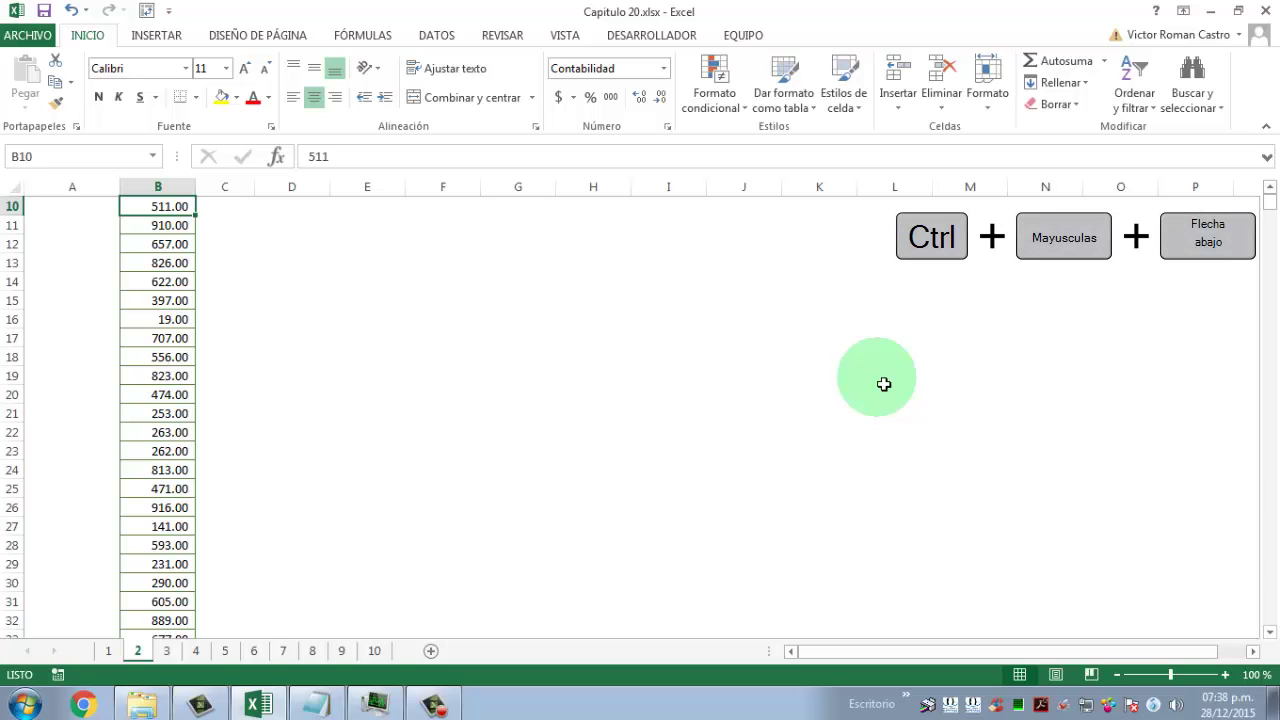
{"action": "key", "text": "ctrl+shift+Down"}
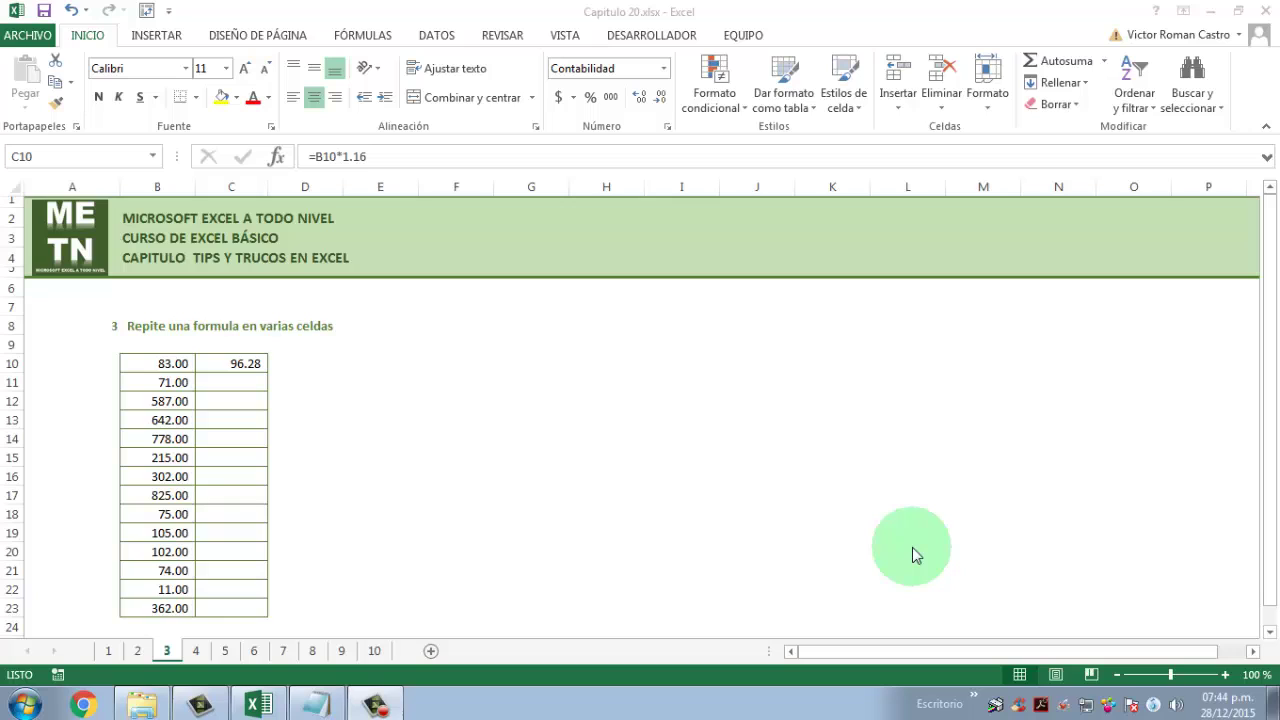
Fill C10's =B10*1.16 formula down through C23 on sheet 3.
{"action": "left_click", "coordinate": [245, 367]}
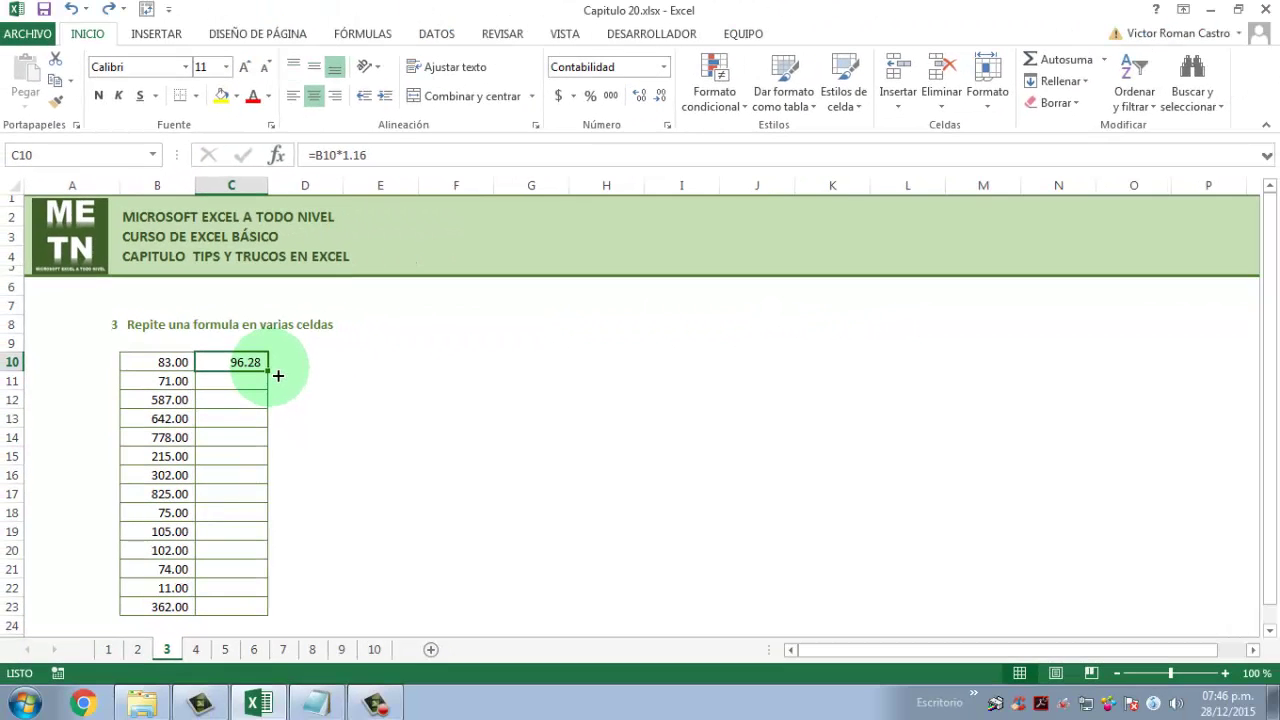
{"action": "double_click", "coordinate": [278, 375]}
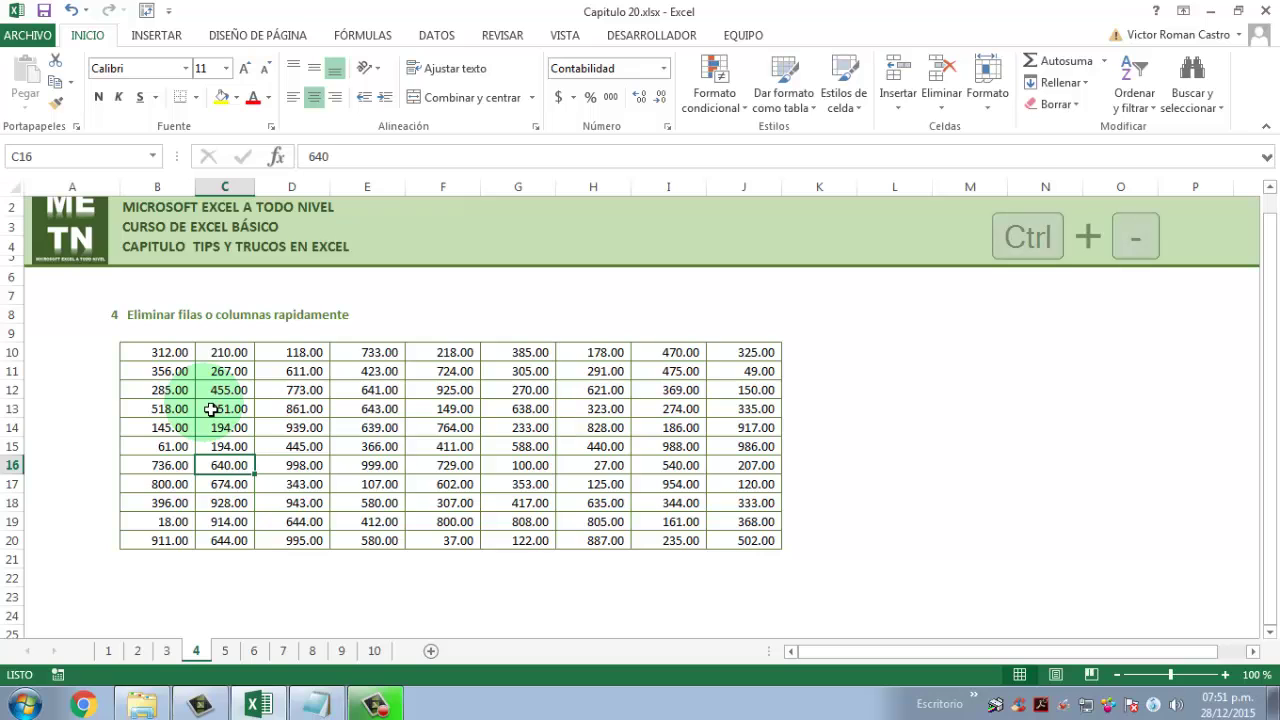
Show the Eliminar cells dialog and dismiss it, then bring up the Insertar cells dialog.
{"action": "key", "text": "ctrl+minus"}
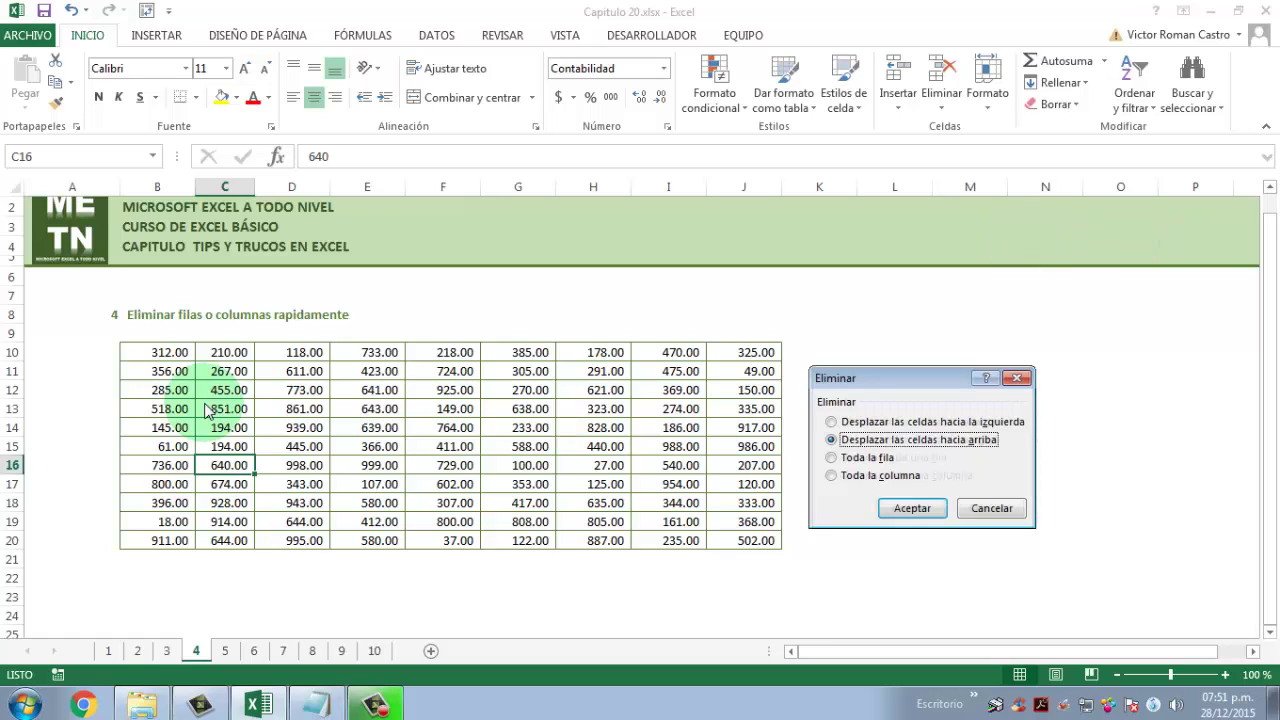
{"action": "key", "text": "Return"}
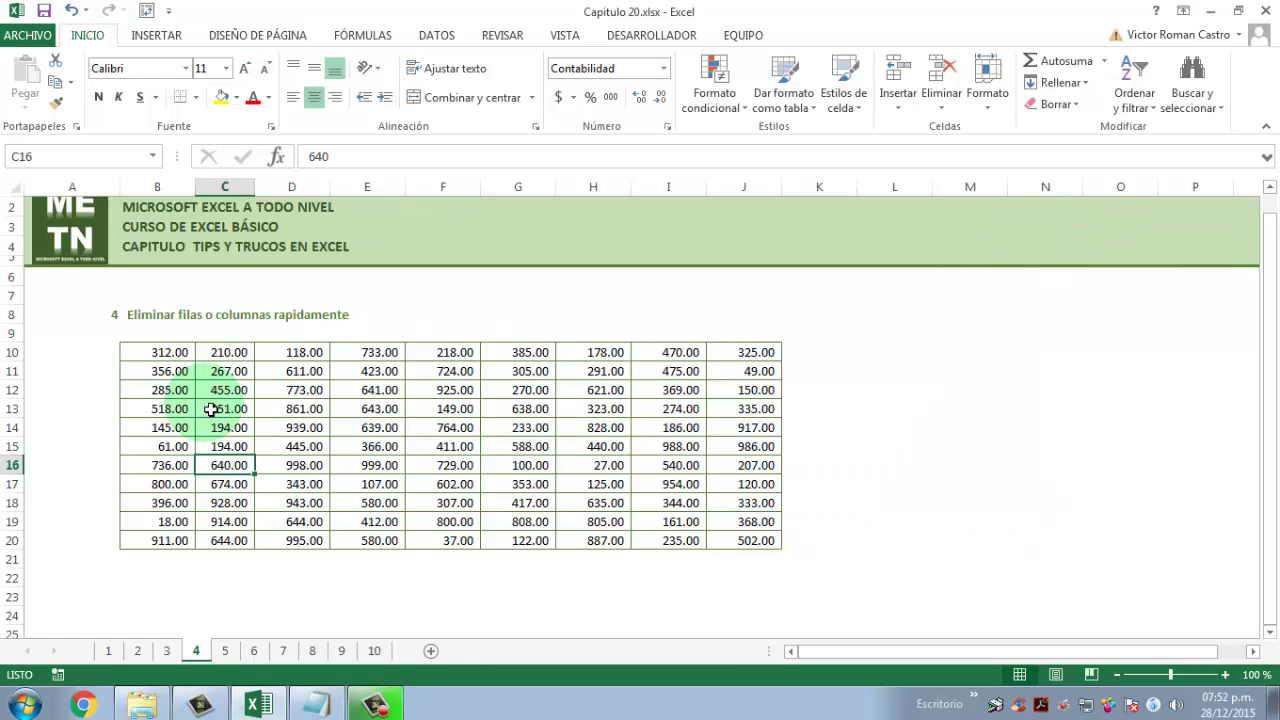
{"action": "key", "text": "ctrl+shift+plus"}
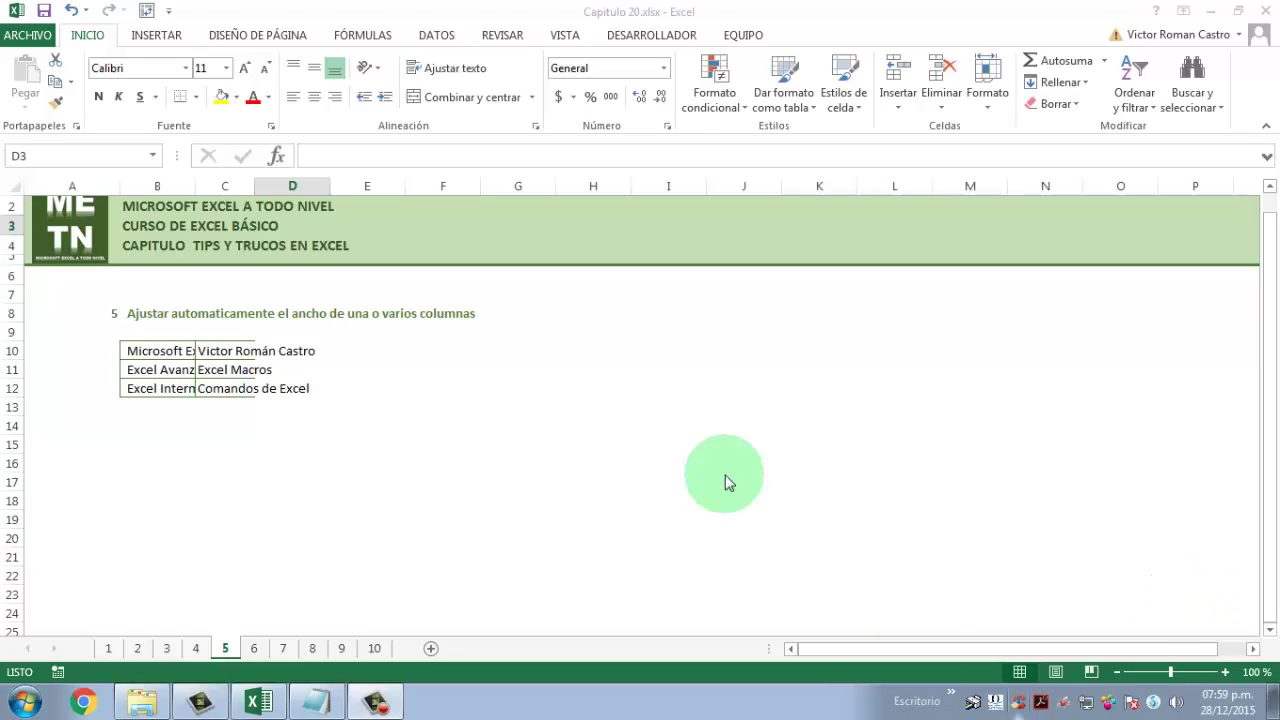
Check the clipped text in B10 and C10, then auto-fit columns B and C to their contents.
{"action": "left_click", "coordinate": [160, 350]}
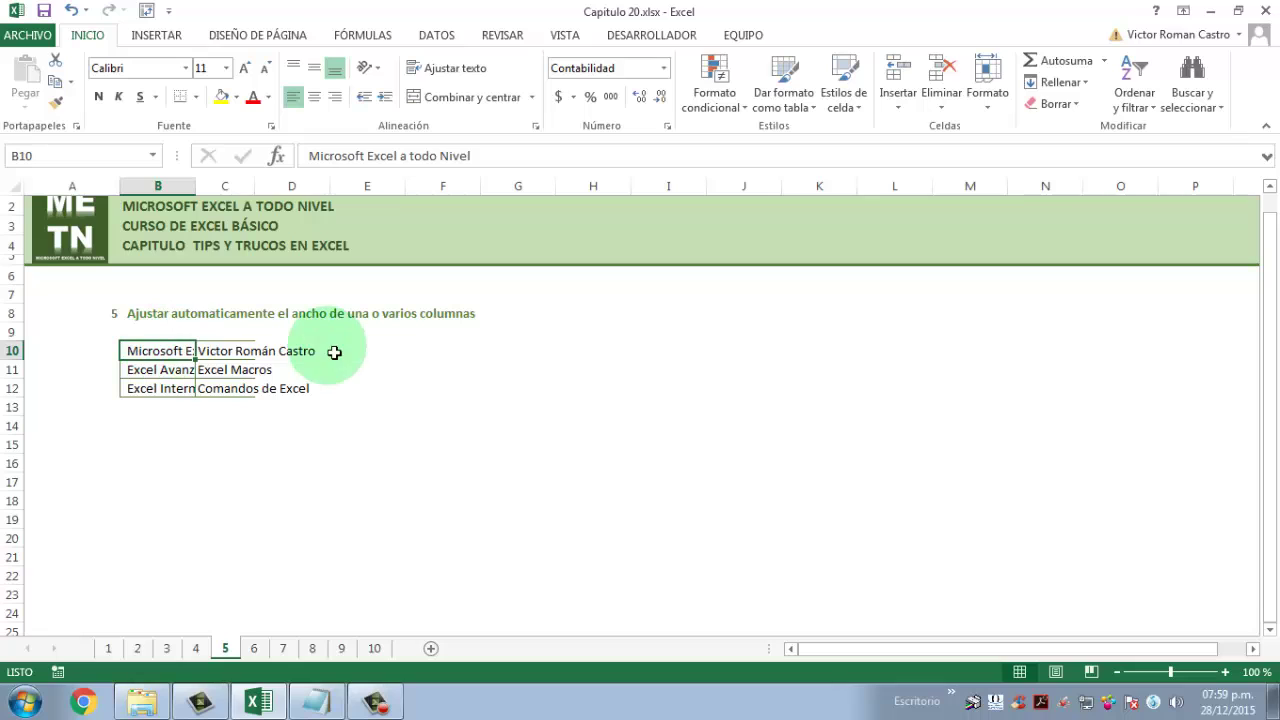
{"action": "left_click", "coordinate": [227, 357]}
{"action": "left_click", "coordinate": [227, 357]}
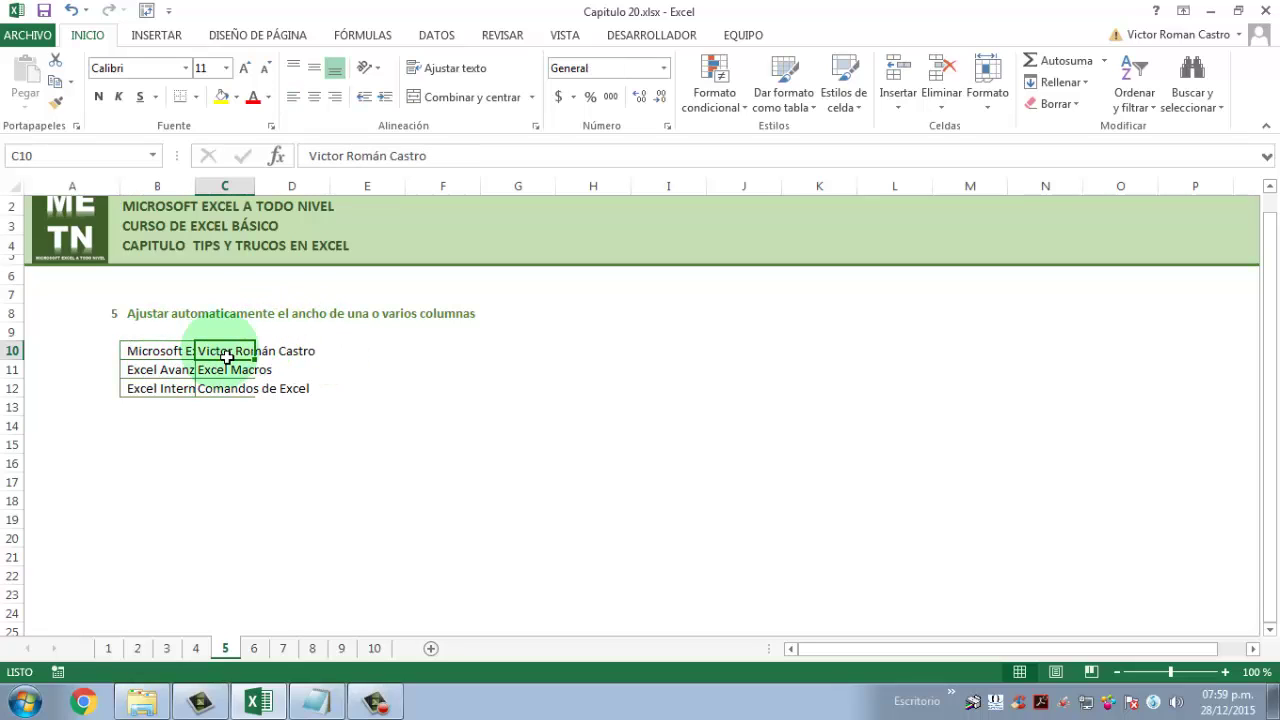
{"action": "left_click", "coordinate": [185, 358]}
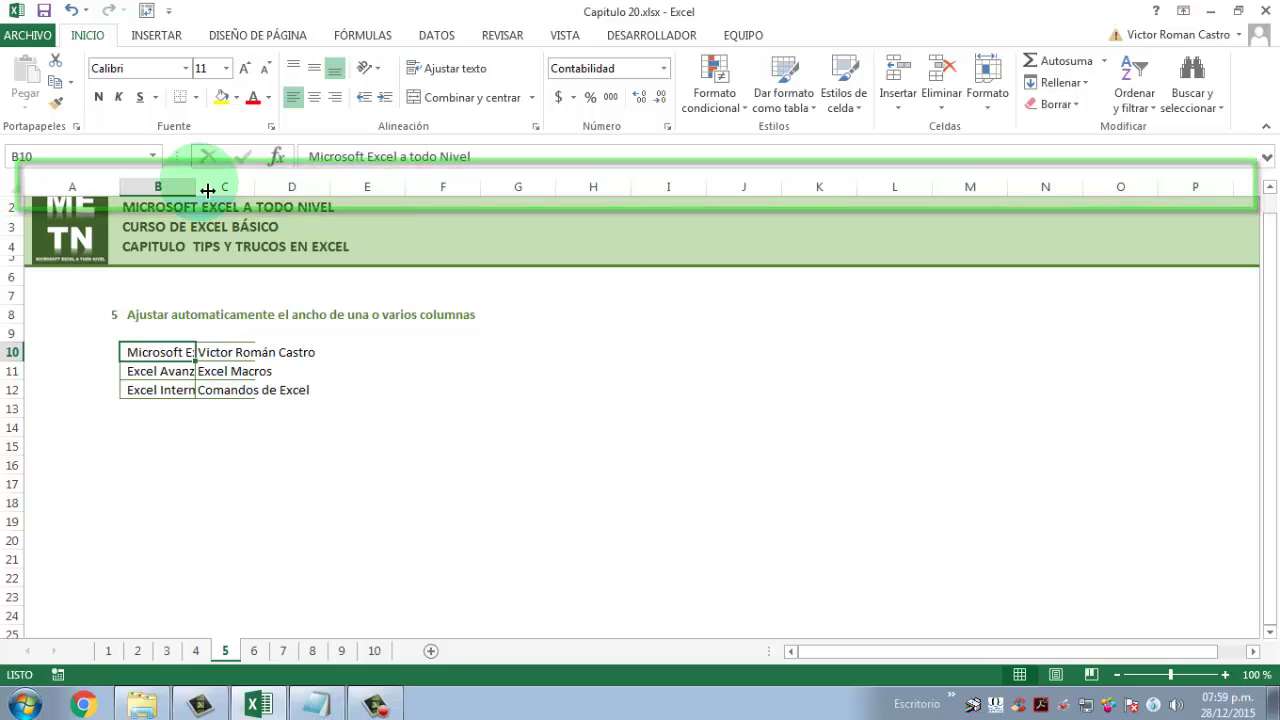
{"action": "double_click", "coordinate": [207, 187]}
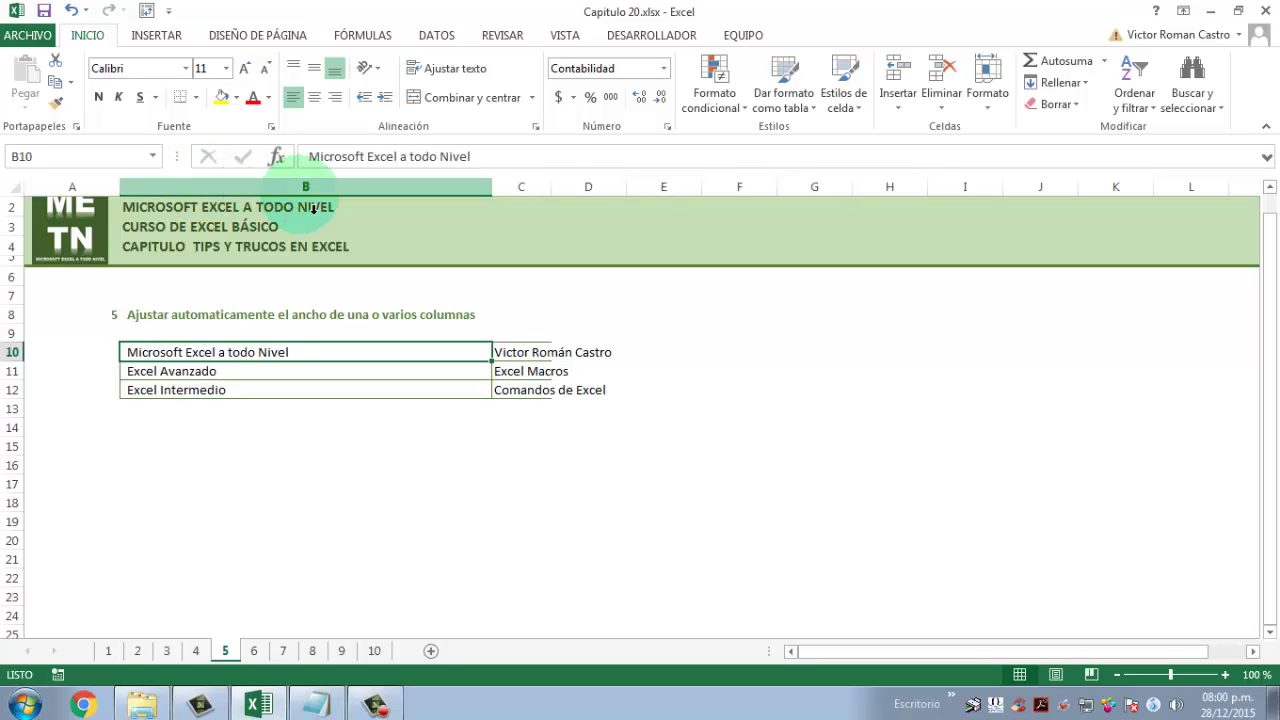
{"action": "double_click", "coordinate": [555, 196]}
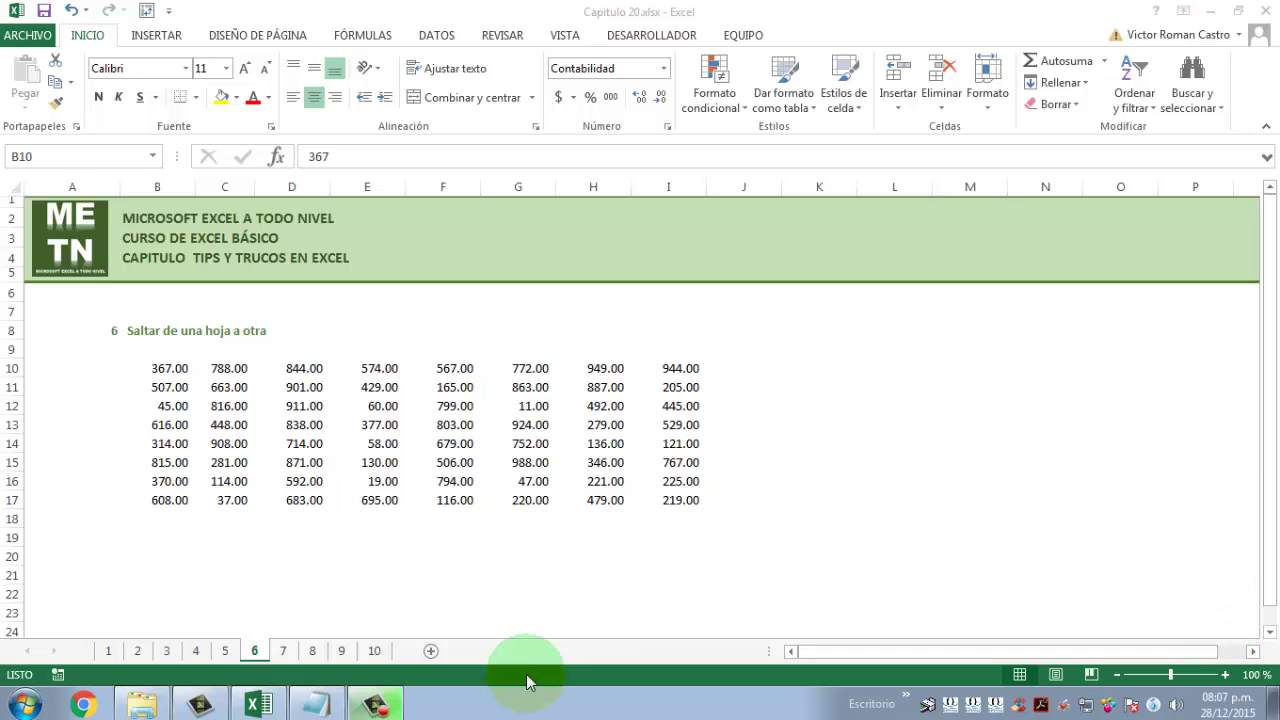
Cycle through the sheets via their tabs and Ctrl+PageUp/PageDown, ending on sheet 7.
{"action": "left_click", "coordinate": [217, 651]}
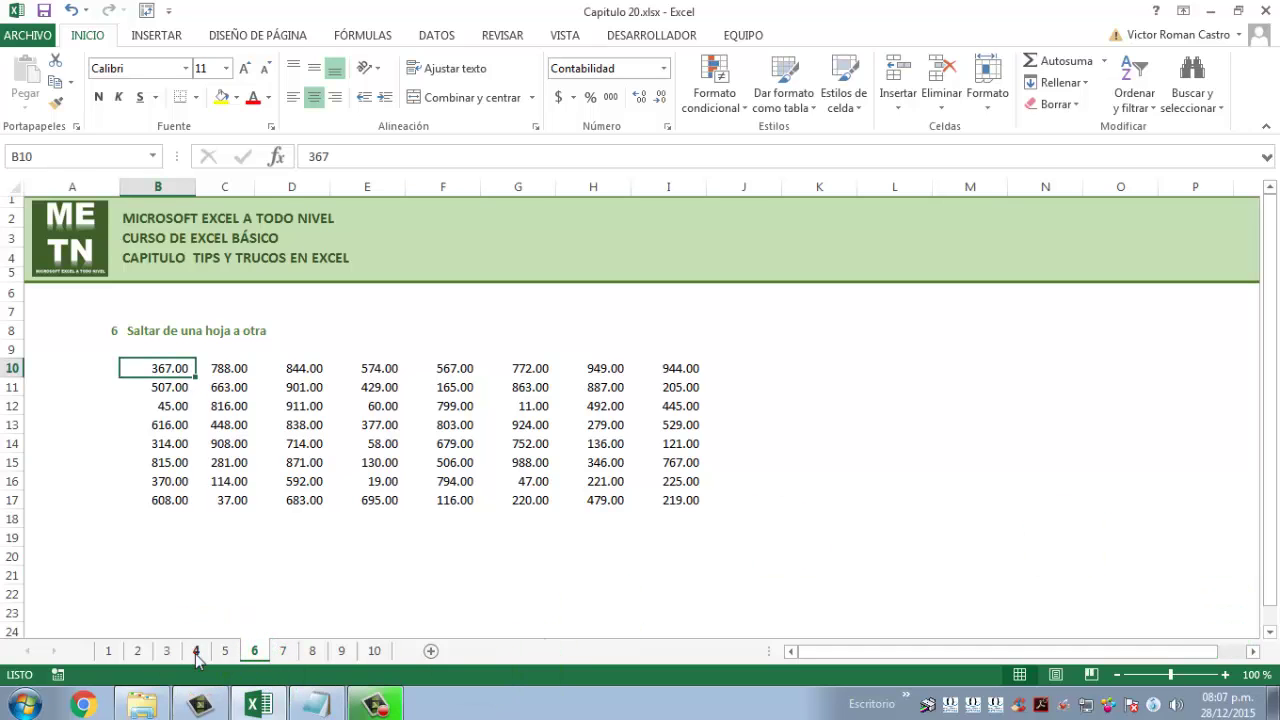
{"action": "left_click", "coordinate": [166, 651]}
{"action": "left_click", "coordinate": [137, 651]}
{"action": "left_click", "coordinate": [167, 651]}
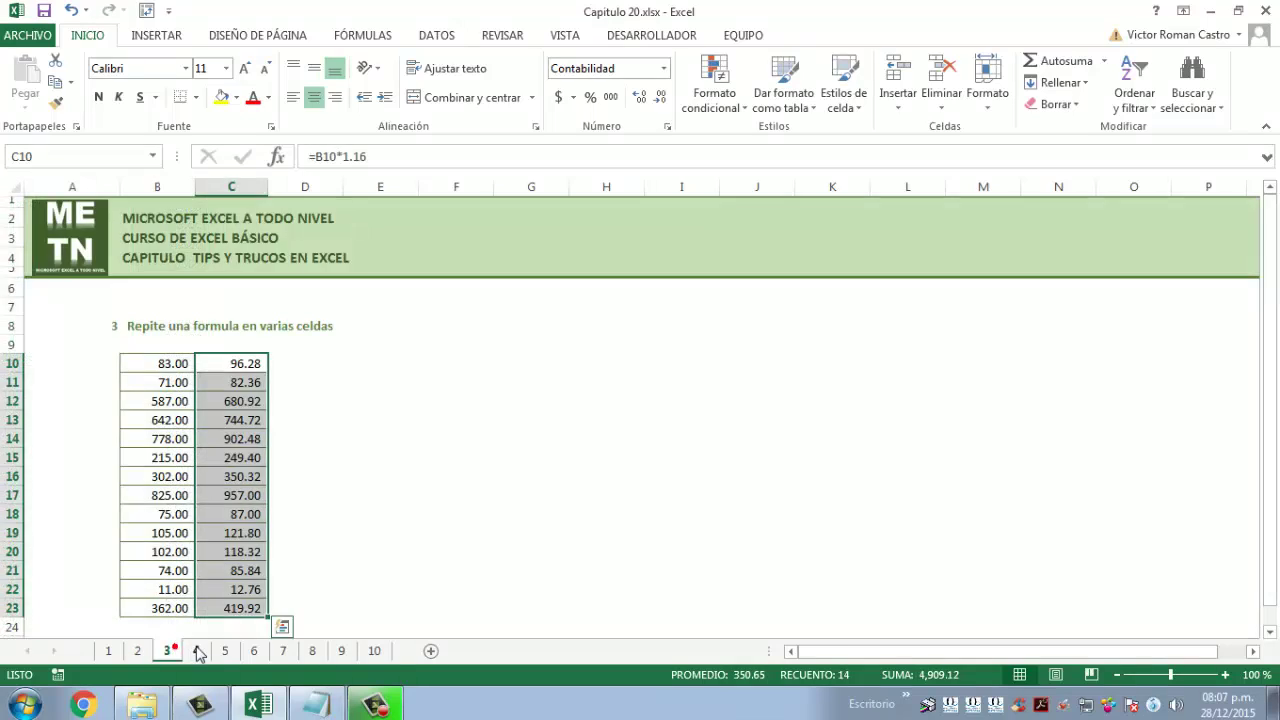
{"action": "left_click", "coordinate": [196, 651]}
{"action": "left_click", "coordinate": [225, 651]}
{"action": "left_click", "coordinate": [254, 651]}
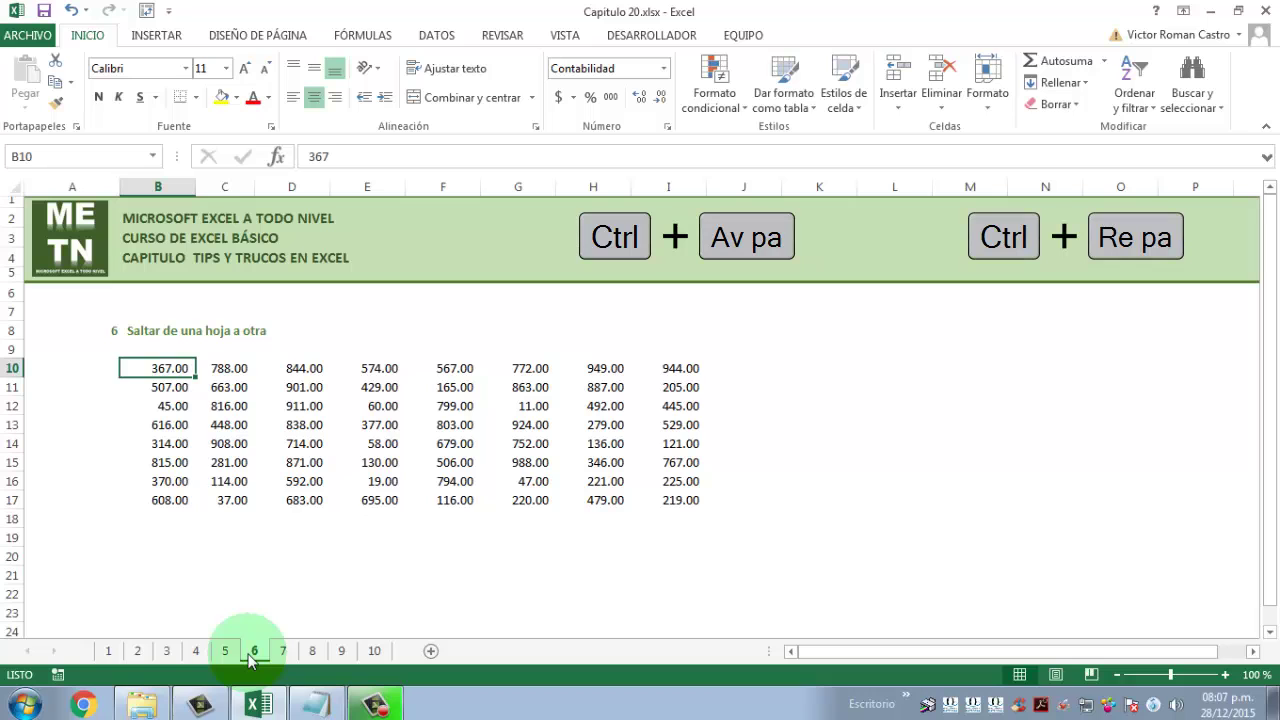
{"action": "key", "text": "ctrl+Page_Up"}
{"action": "key", "text": "ctrl+Page_Up"}
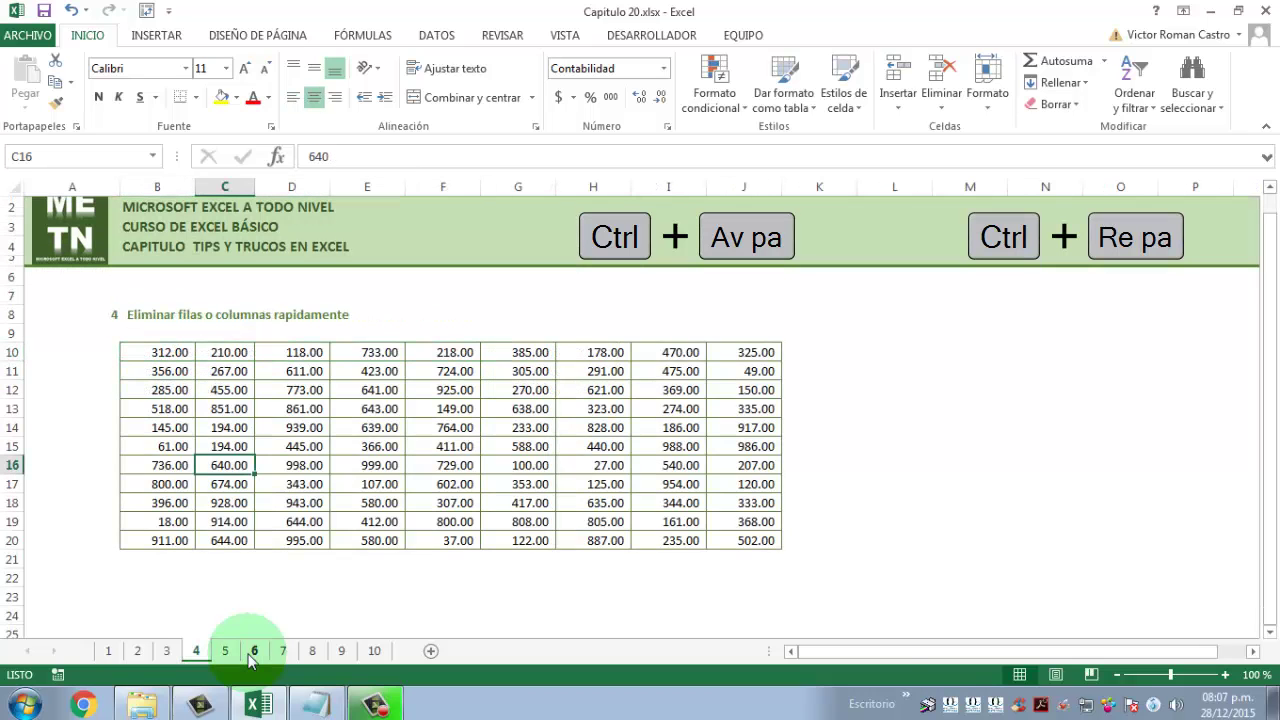
{"action": "key", "text": "ctrl+Page_Up"}
{"action": "key", "text": "ctrl+Page_Down"}
{"action": "key", "text": "ctrl+Page_Down"}
{"action": "key", "text": "ctrl+Page_Down"}
{"action": "key", "text": "ctrl+Page_Down"}
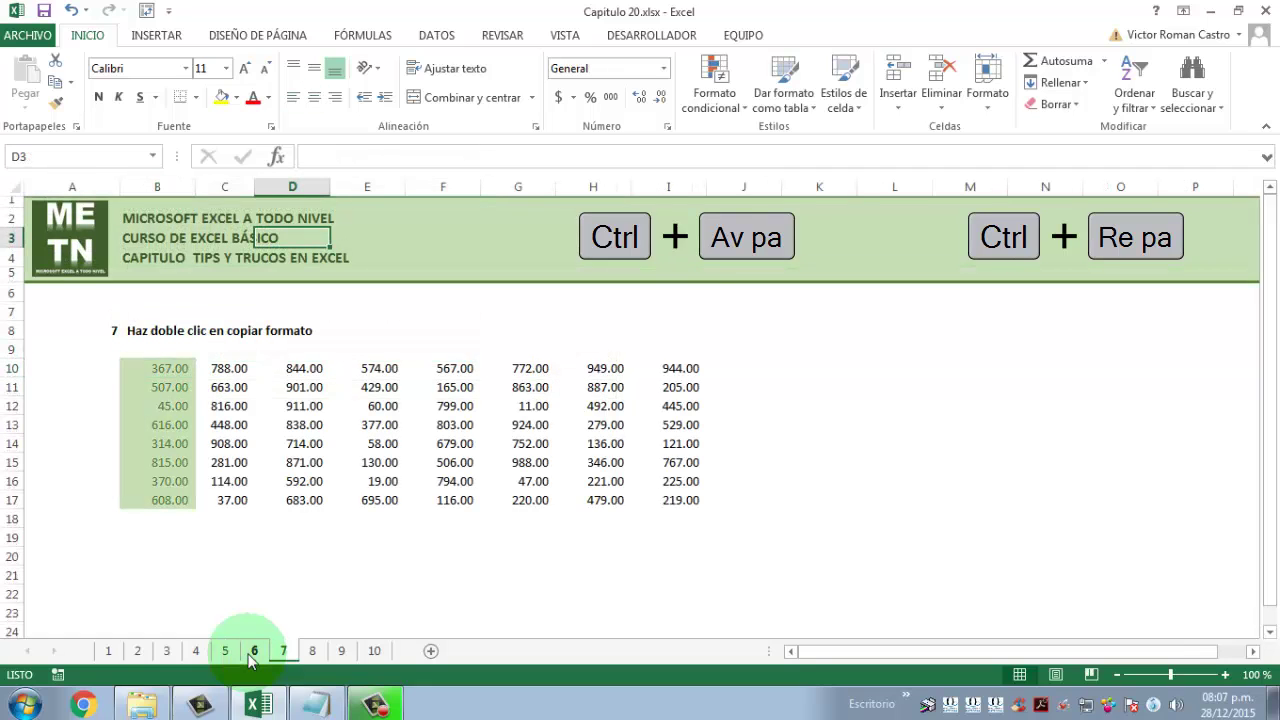
{"action": "key", "text": "ctrl+Page_Down"}
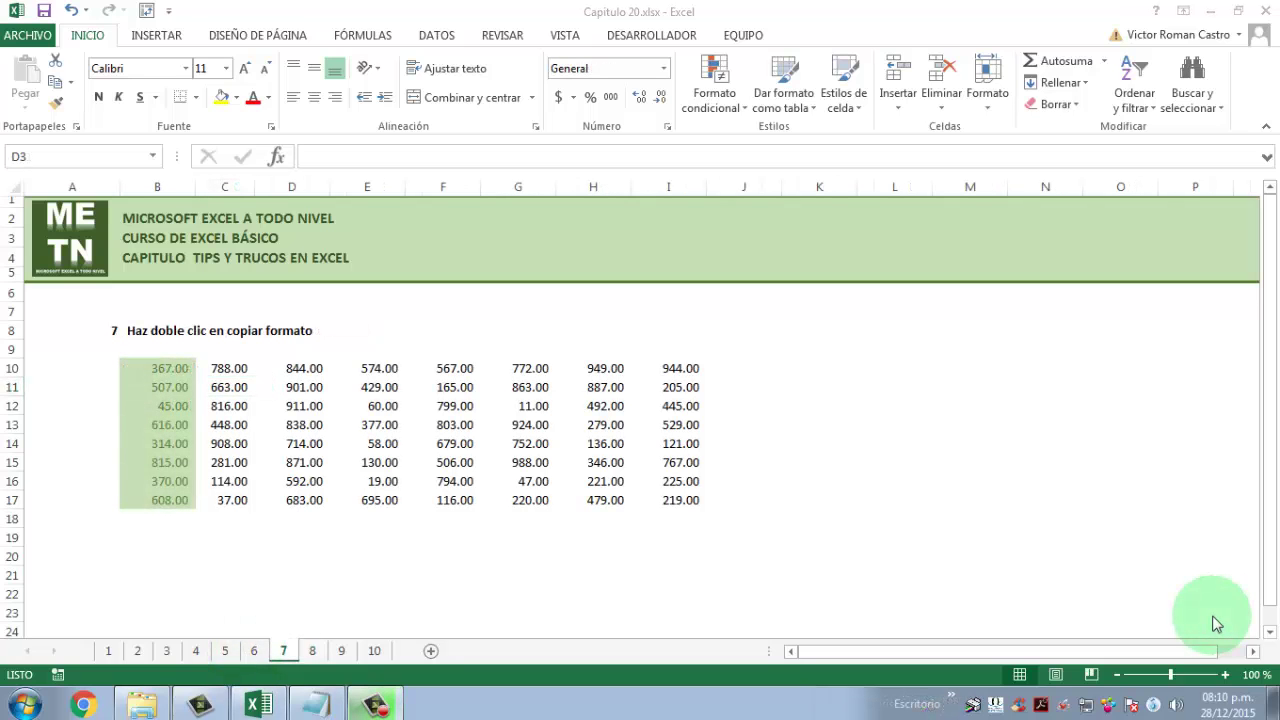
Copy B10's green format onto E14 with Format Painter.
{"action": "left_click", "coordinate": [177, 372]}
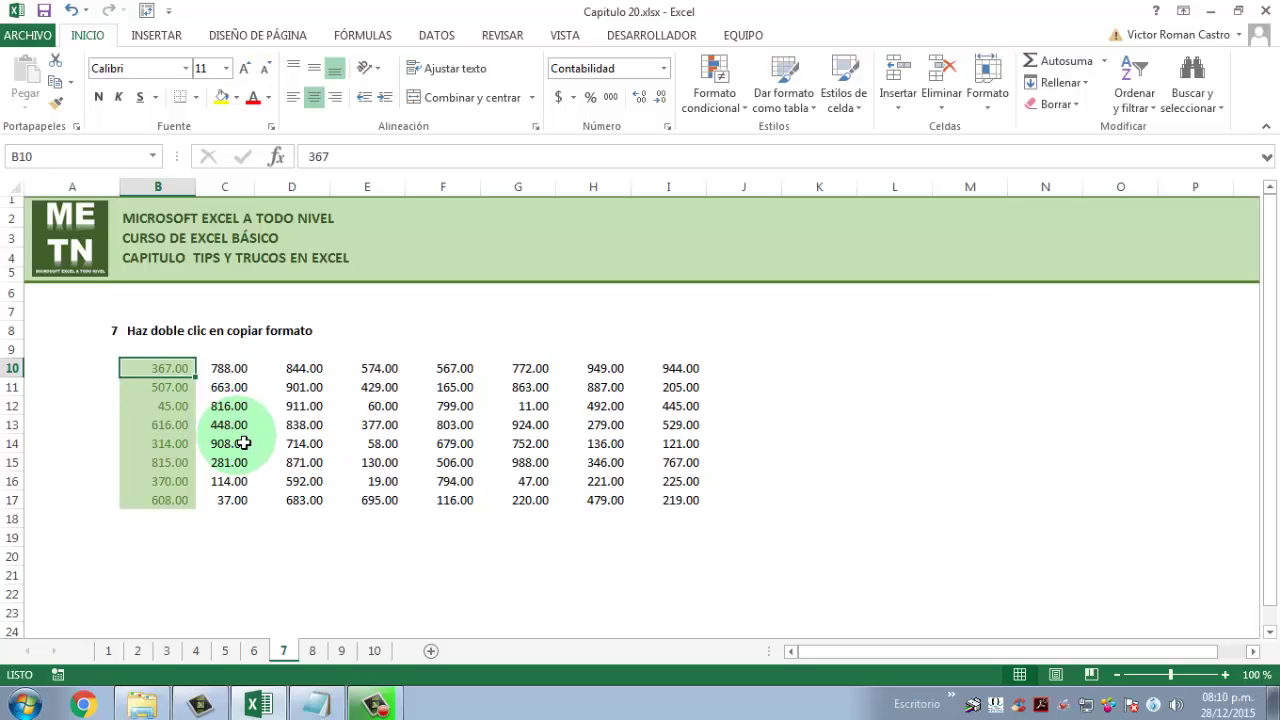
{"action": "double_click", "coordinate": [59, 113]}
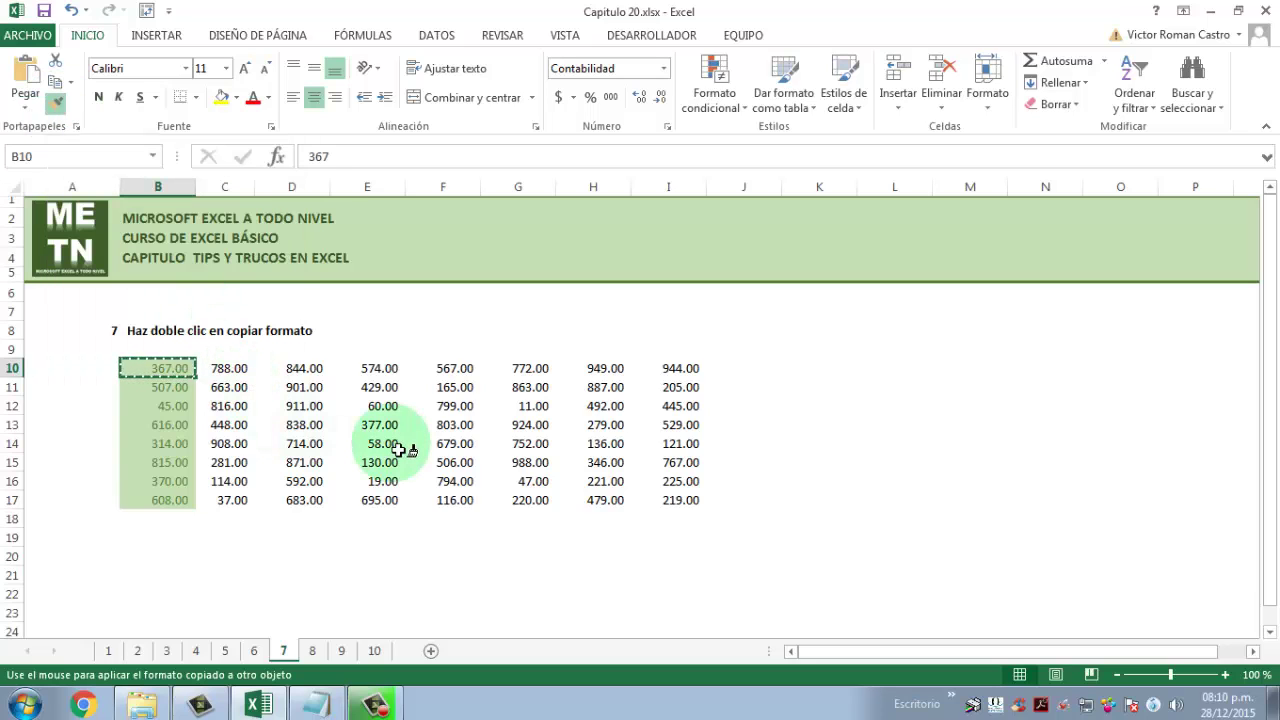
{"action": "left_click", "coordinate": [398, 449]}
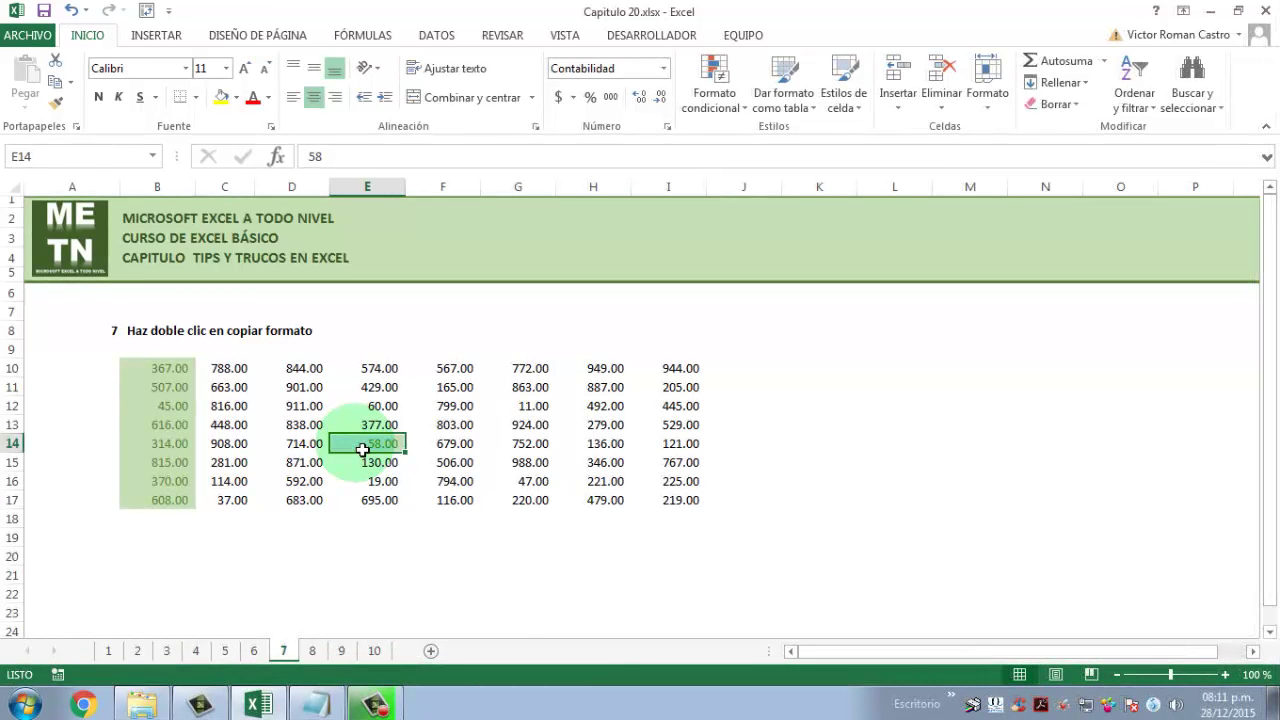
Paint E14's green format onto a dozen cells, including E11, G11, I10, I17, E17 and D16.
{"action": "double_click", "coordinate": [60, 108]}
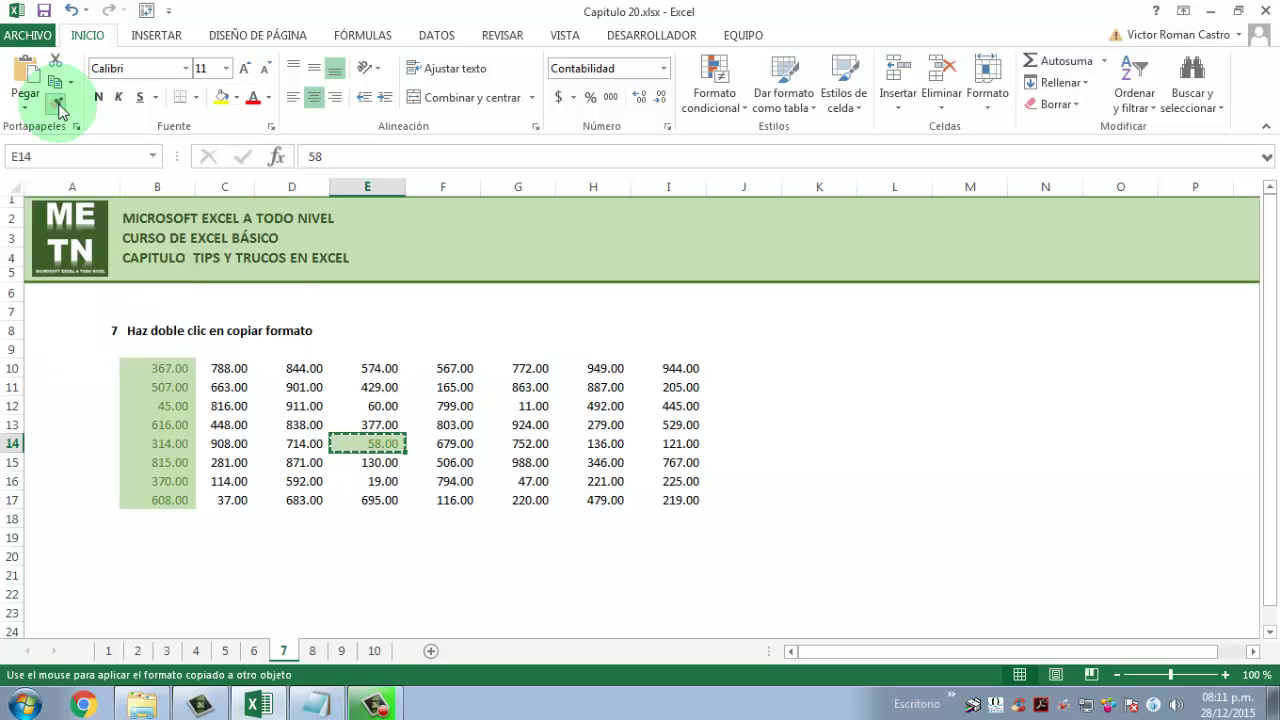
{"action": "left_click", "coordinate": [383, 388]}
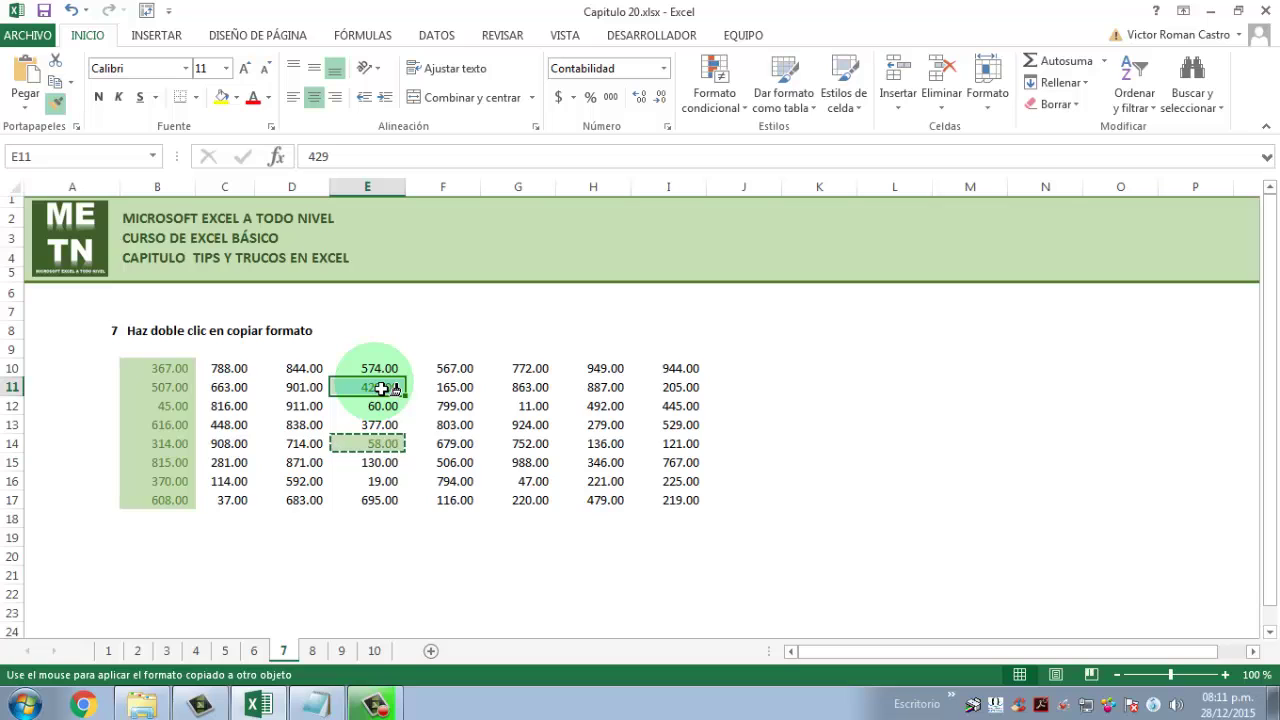
{"action": "left_click", "coordinate": [540, 389]}
{"action": "left_click", "coordinate": [535, 444]}
{"action": "left_click", "coordinate": [447, 493]}
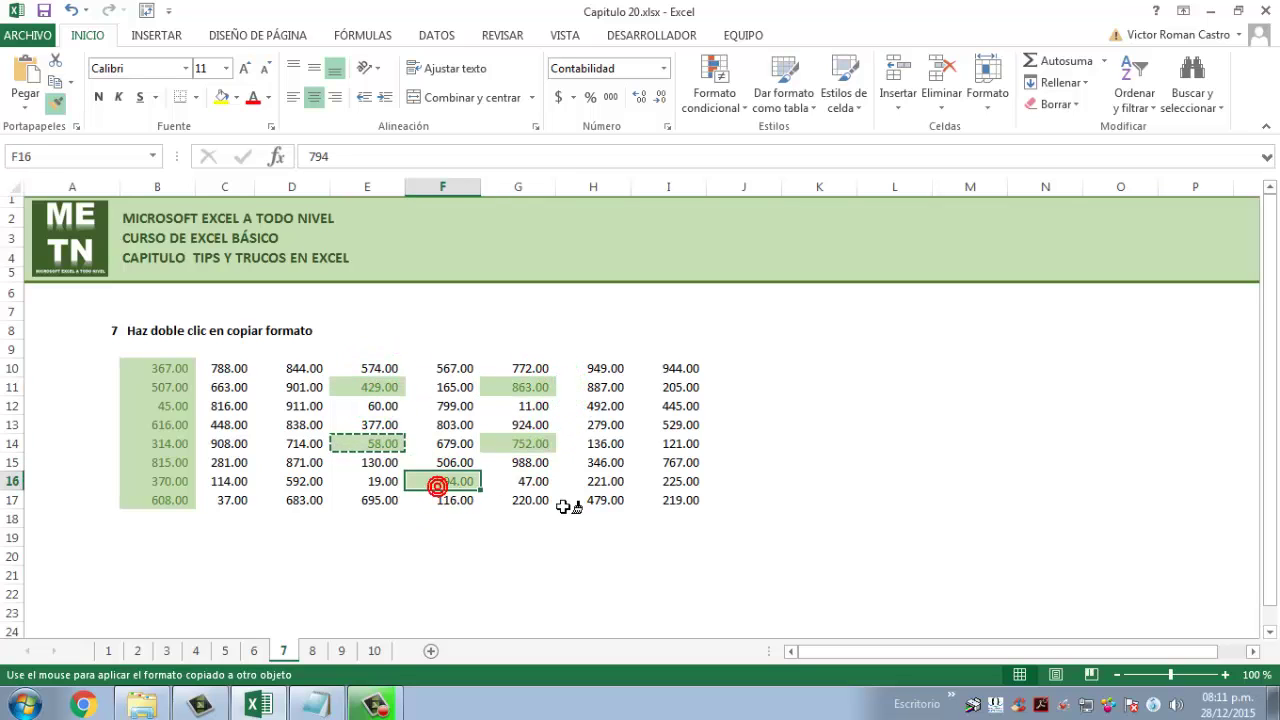
{"action": "left_click", "coordinate": [600, 484]}
{"action": "left_click", "coordinate": [695, 406]}
{"action": "left_click", "coordinate": [693, 372]}
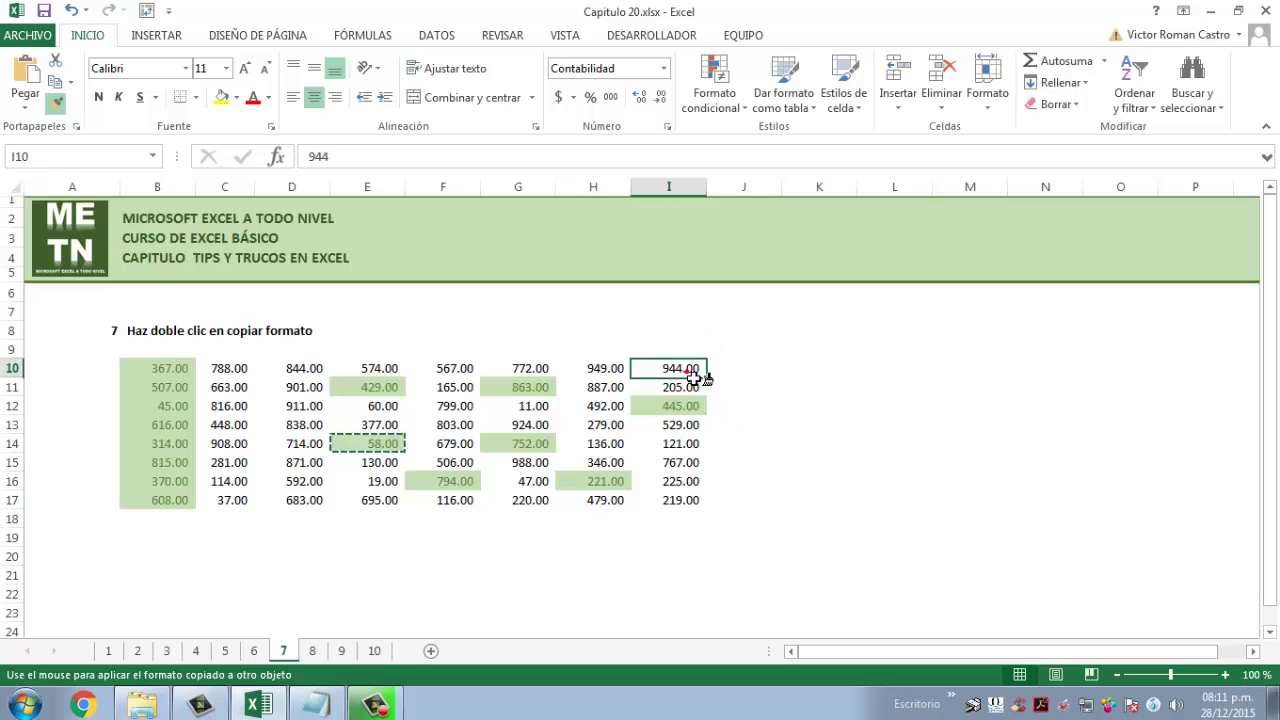
{"action": "left_click", "coordinate": [600, 406]}
{"action": "left_click", "coordinate": [680, 462]}
{"action": "left_click", "coordinate": [683, 500]}
{"action": "key", "text": "Left"}
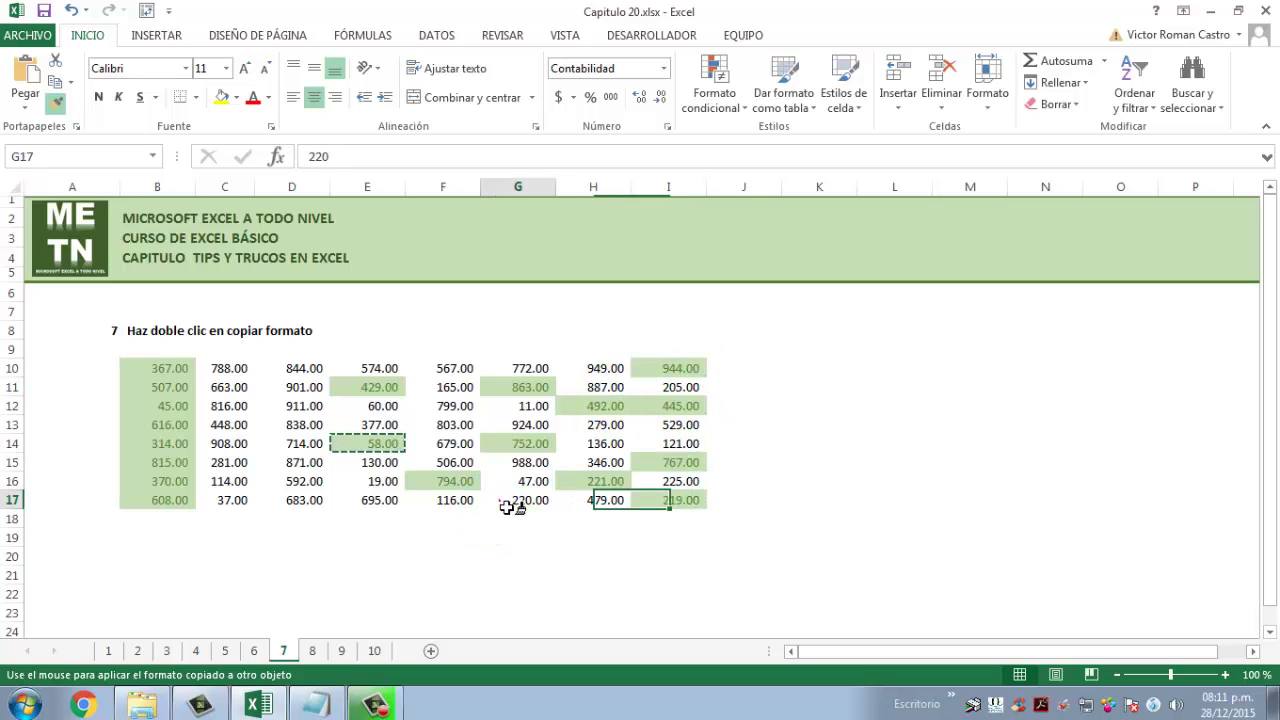
{"action": "left_click", "coordinate": [512, 503]}
{"action": "left_click", "coordinate": [352, 503]}
{"action": "key", "text": "Left"}
{"action": "left_click", "coordinate": [332, 482]}
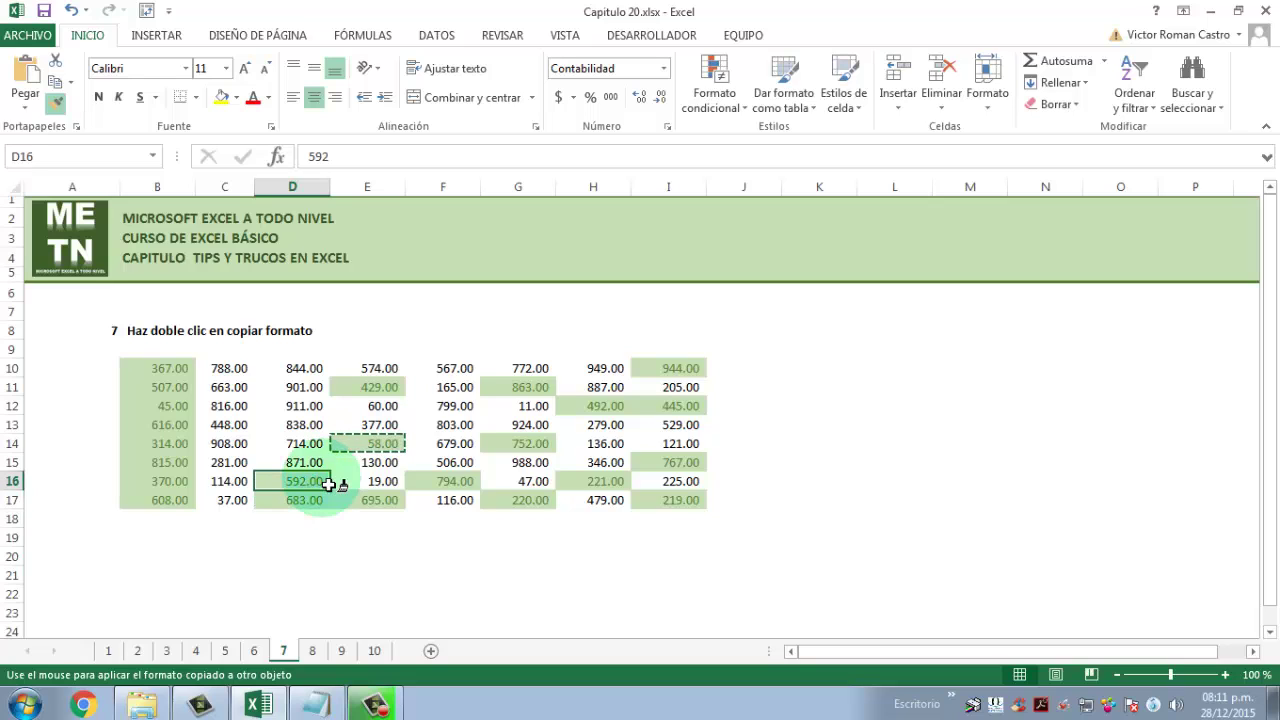
{"action": "key", "text": "Escape"}
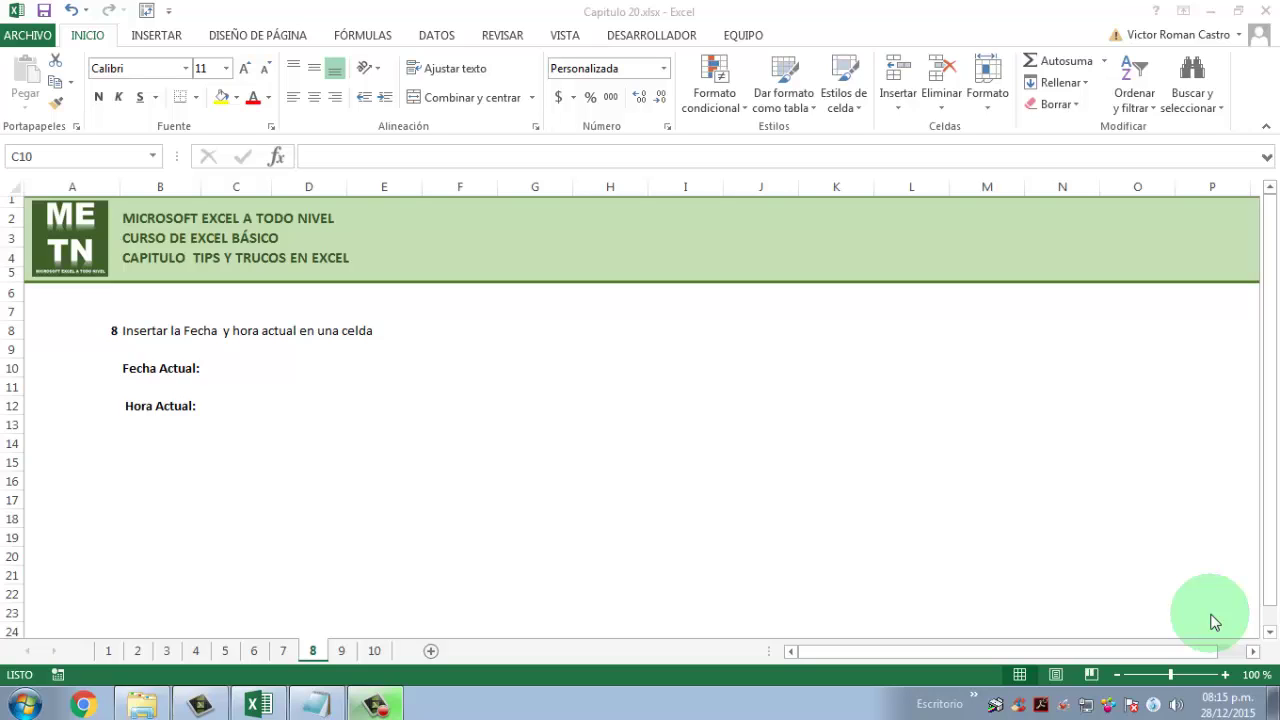
Enter today's date, 28/12/2015, in C10 beside Fecha Actual.
{"action": "left_click", "coordinate": [246, 370]}
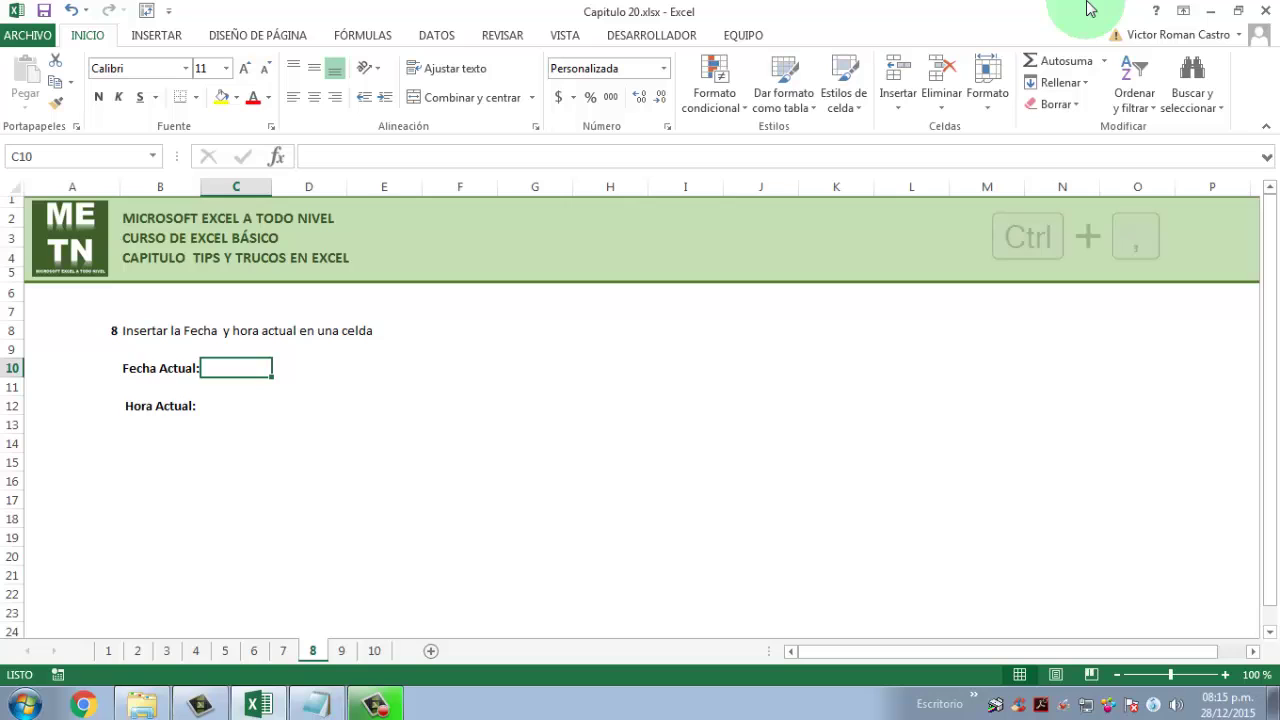
{"action": "key", "text": "ctrl+comma"}
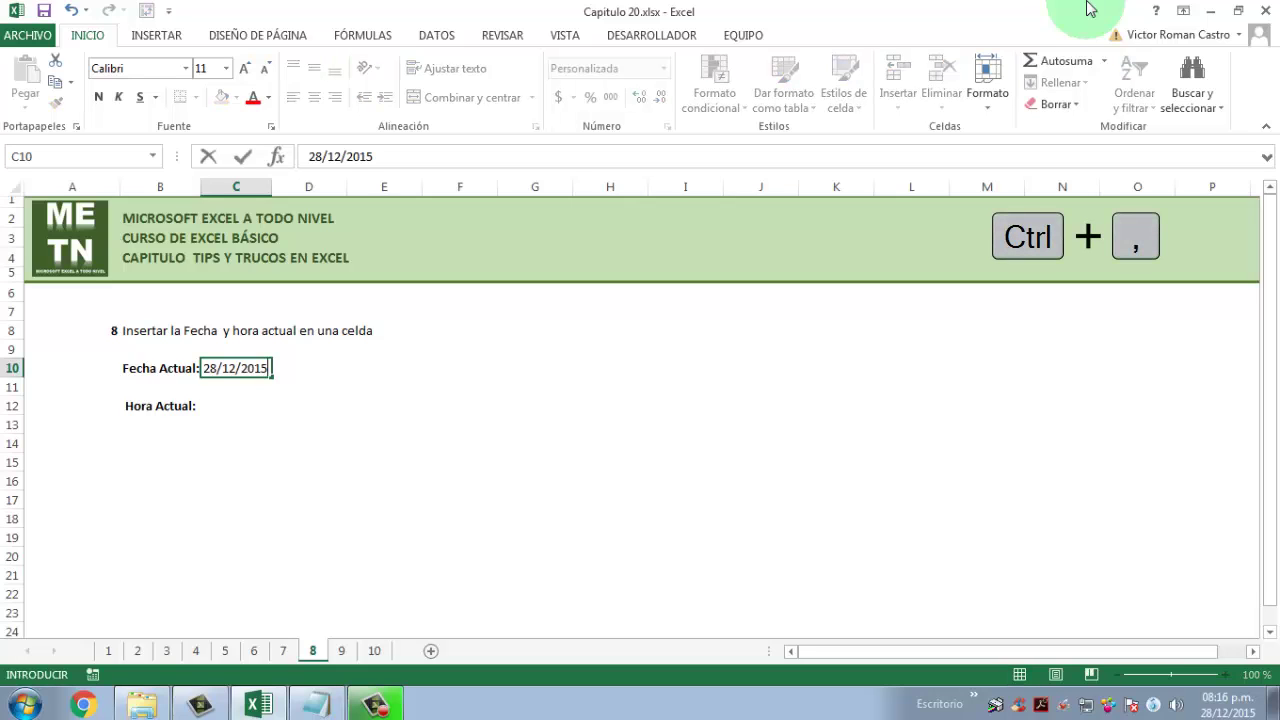
{"action": "key", "text": "Return"}
{"action": "key", "text": "Up"}
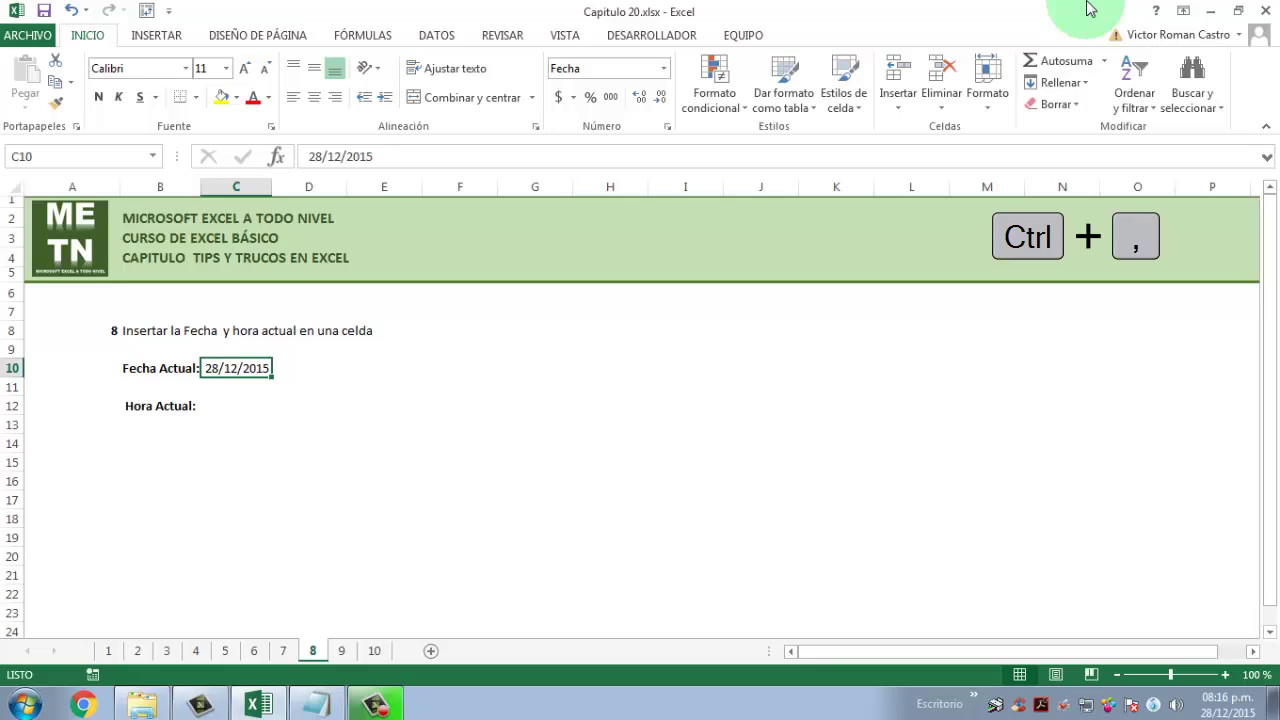
Enter the current time, 08:16 p. m., in C12 beside Hora Actual.
{"action": "key", "text": "Down"}
{"action": "key", "text": "Down"}
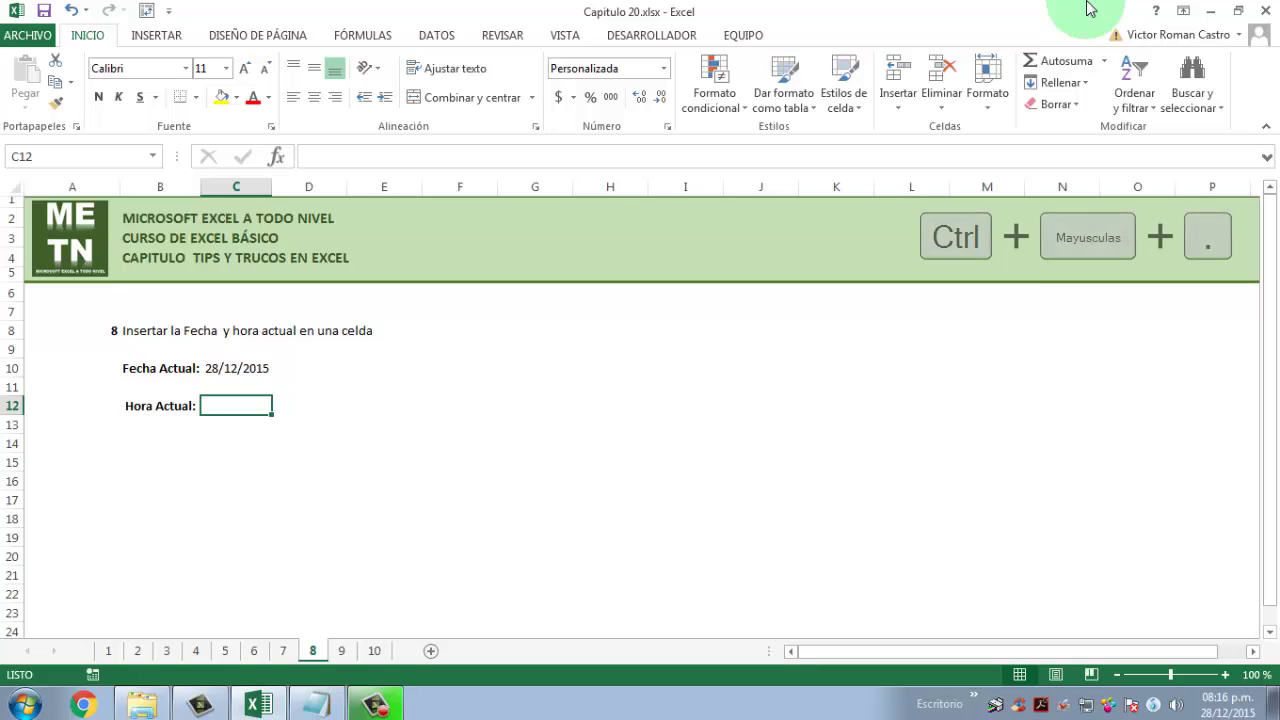
{"action": "key", "text": "ctrl+shift+period"}
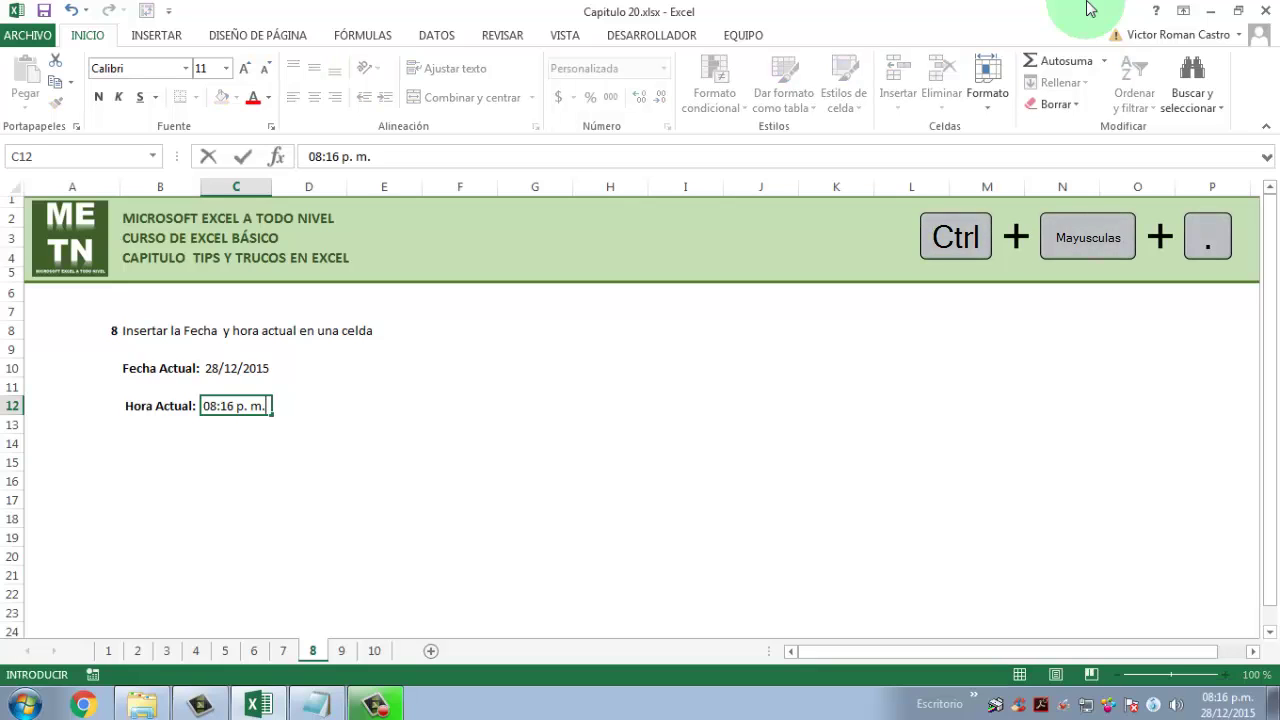
{"action": "key", "text": "Return"}
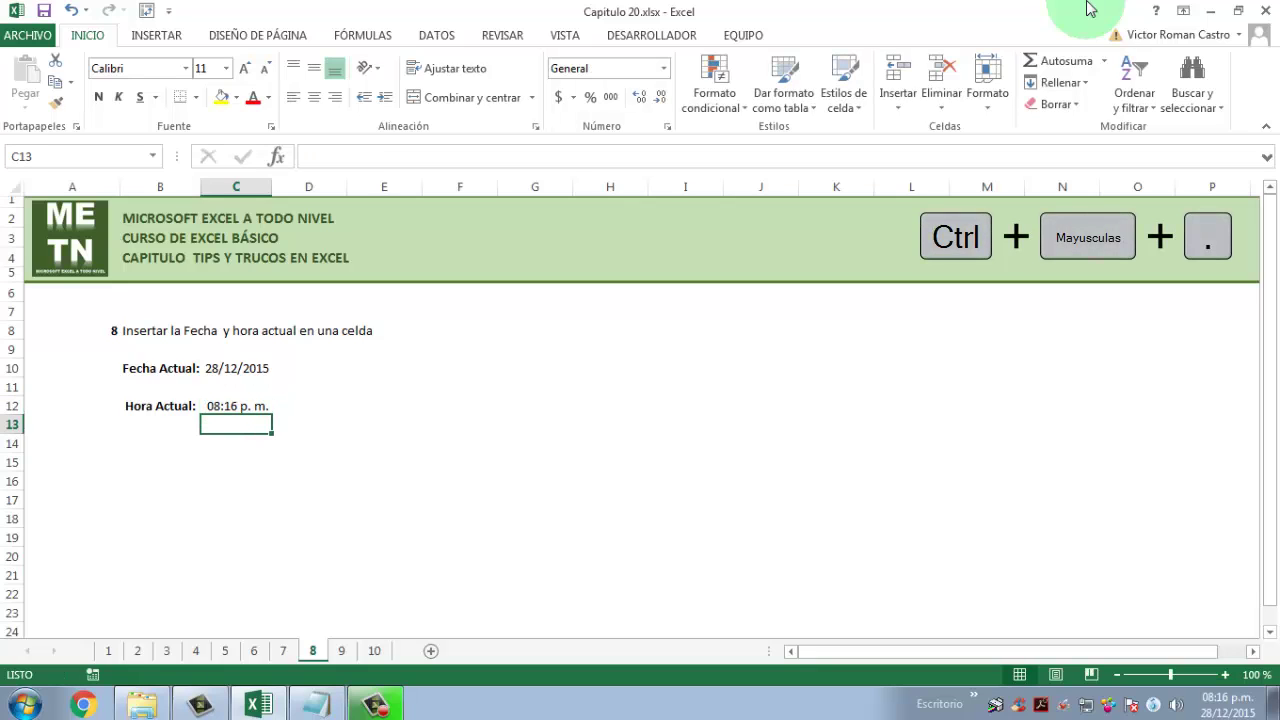
{"action": "key", "text": "Up"}
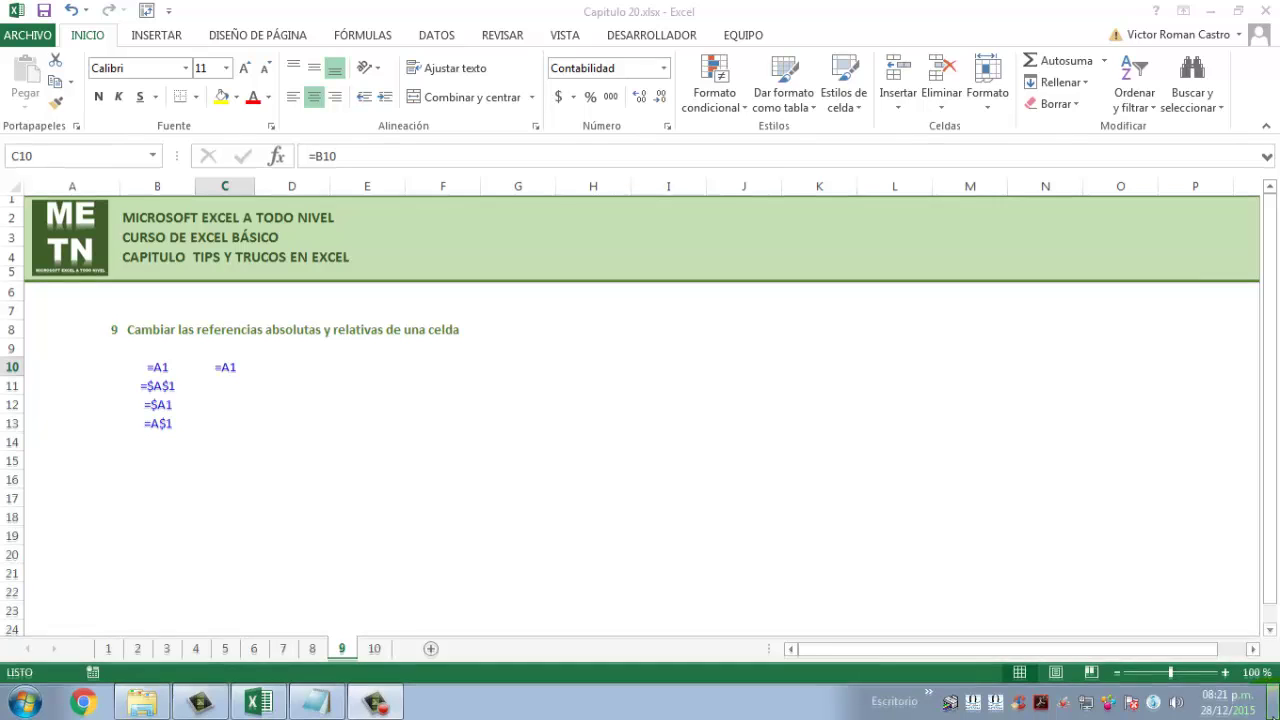
Cycle C10's =B10 reference through relative and absolute forms such as $B$10, then confirm.
{"action": "key", "text": "F4"}
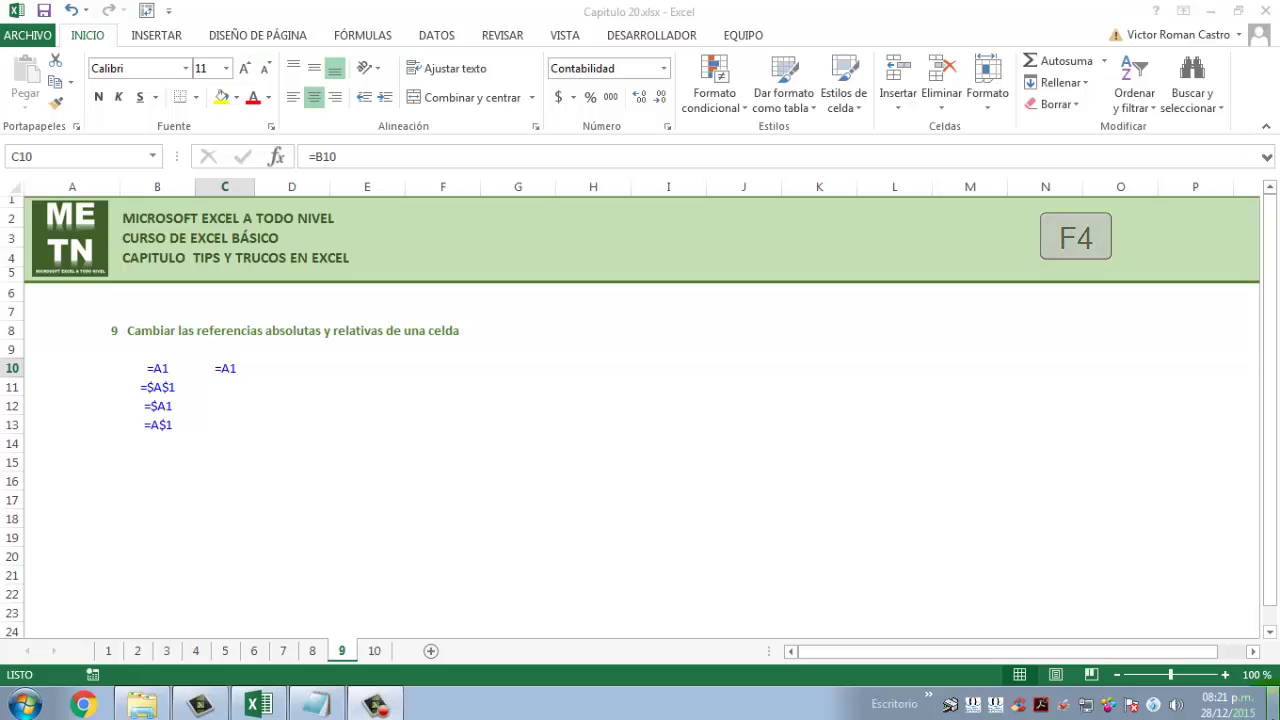
{"action": "double_click", "coordinate": [225, 368]}
{"action": "key", "text": "F4"}
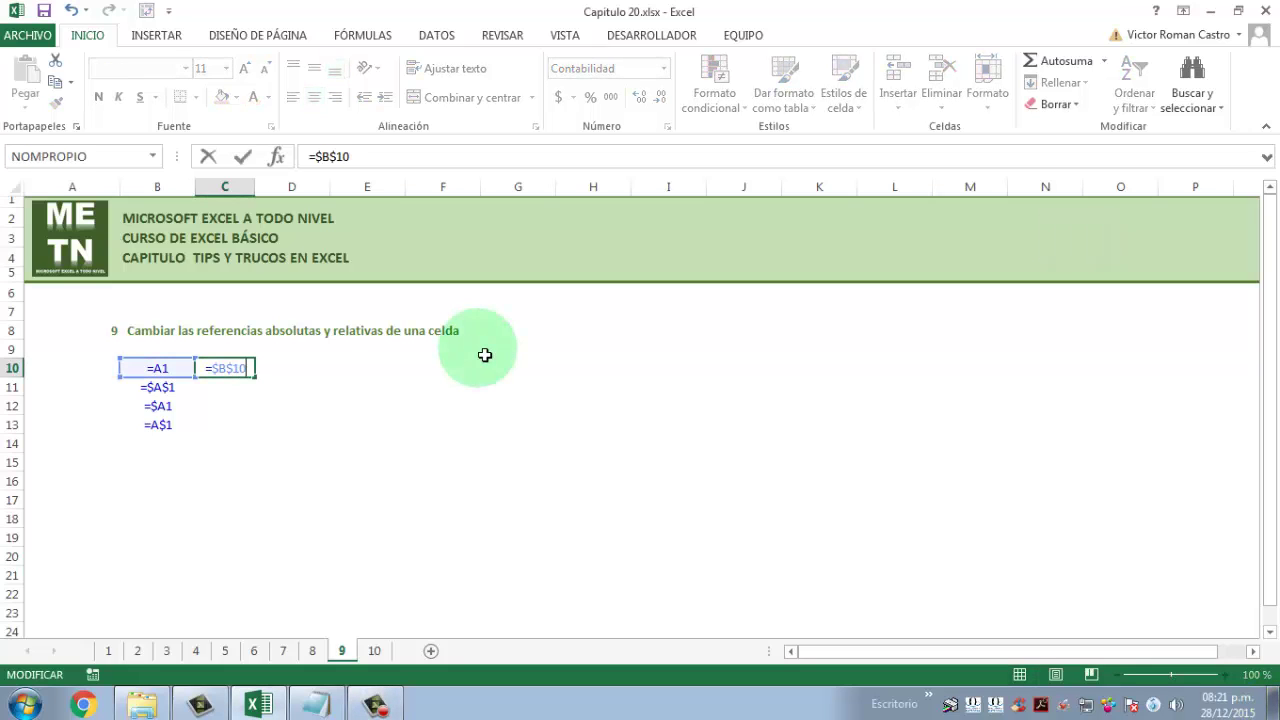
{"action": "key", "text": "F4"}
{"action": "key", "text": "F4"}
{"action": "key", "text": "F4"}
{"action": "key", "text": "F4"}
{"action": "key", "text": "F4"}
{"action": "key", "text": "F4"}
{"action": "key", "text": "Return"}
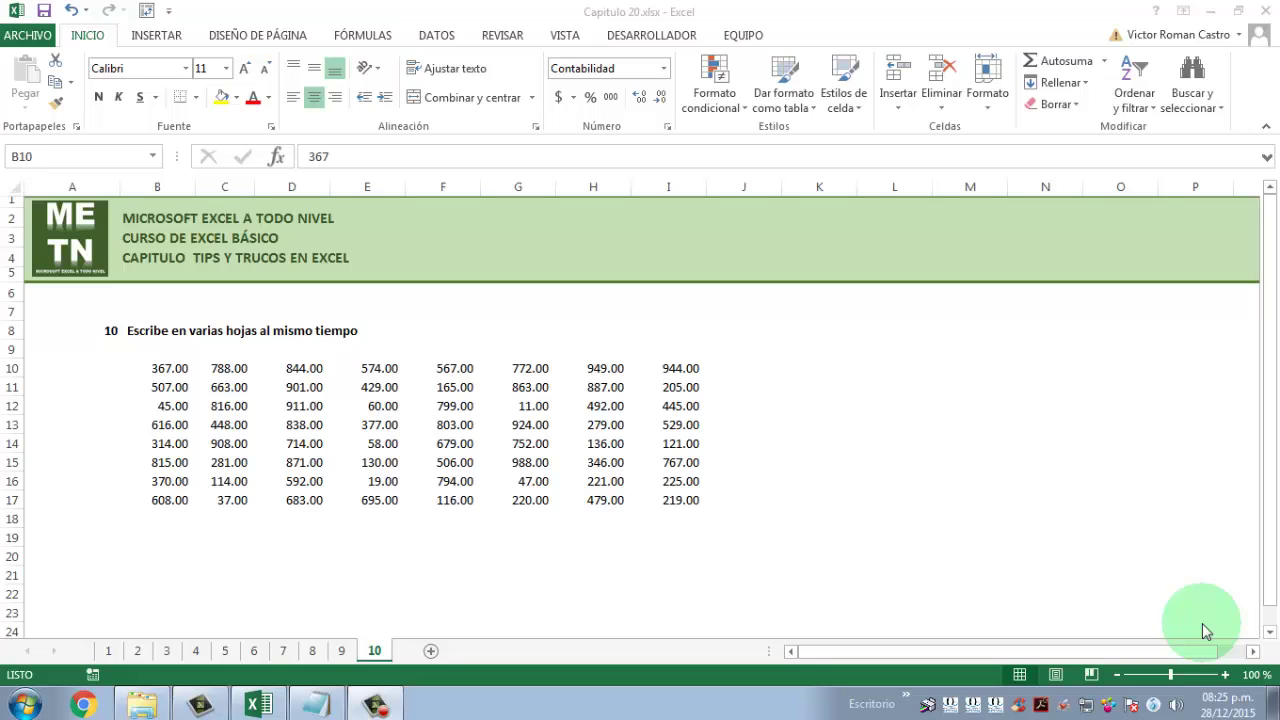
Group all ten sheets together, from sheet 1 through sheet 10.
{"action": "left_click", "coordinate": [140, 650], "text": "ctrl"}
{"action": "left_click", "coordinate": [168, 650], "text": "ctrl"}
{"action": "left_click", "coordinate": [199, 650], "text": "ctrl"}
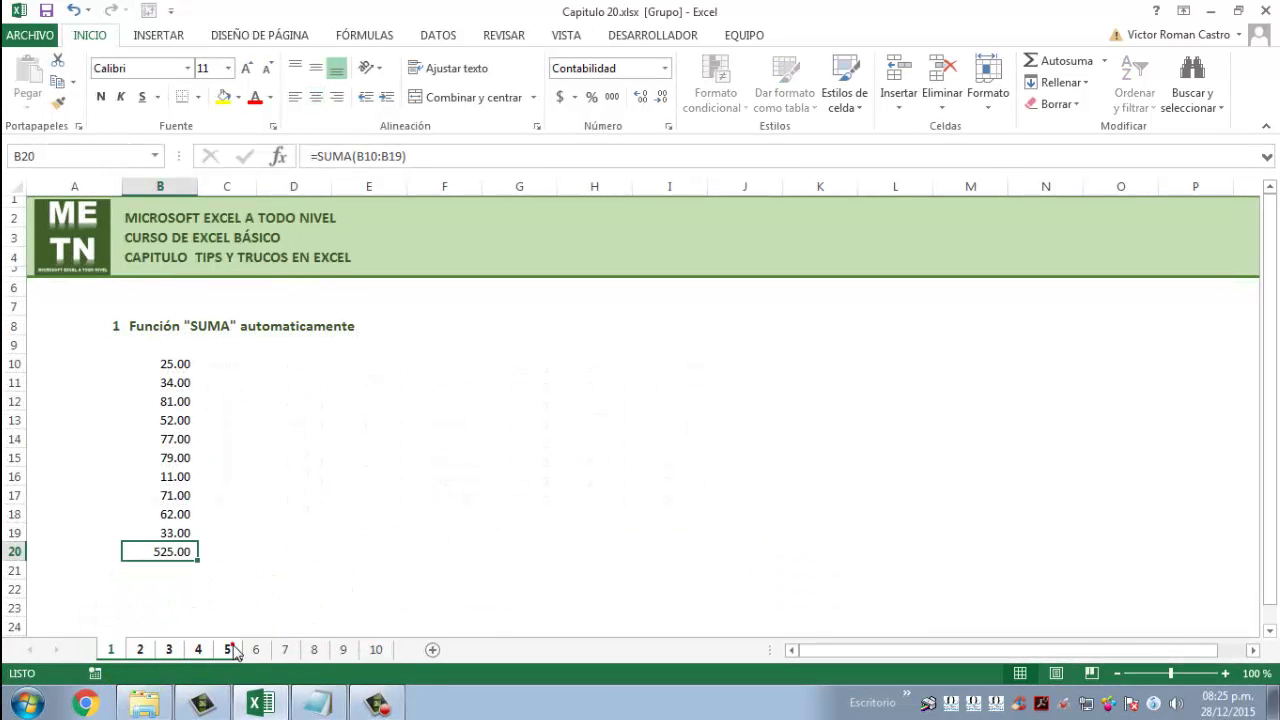
{"action": "left_click", "coordinate": [227, 650], "text": "ctrl"}
{"action": "left_click", "coordinate": [256, 650], "text": "ctrl"}
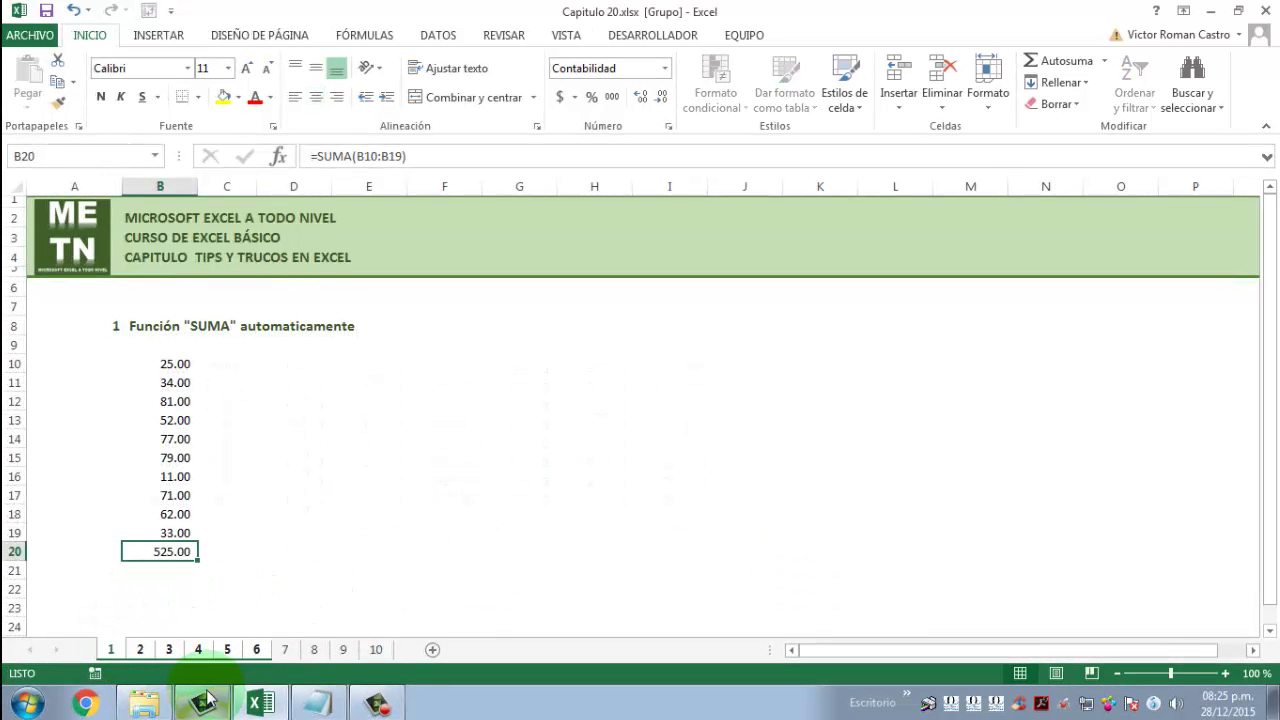
{"action": "left_click", "coordinate": [285, 650], "text": "ctrl"}
{"action": "left_click", "coordinate": [314, 650], "text": "ctrl"}
{"action": "left_click", "coordinate": [343, 650], "text": "ctrl"}
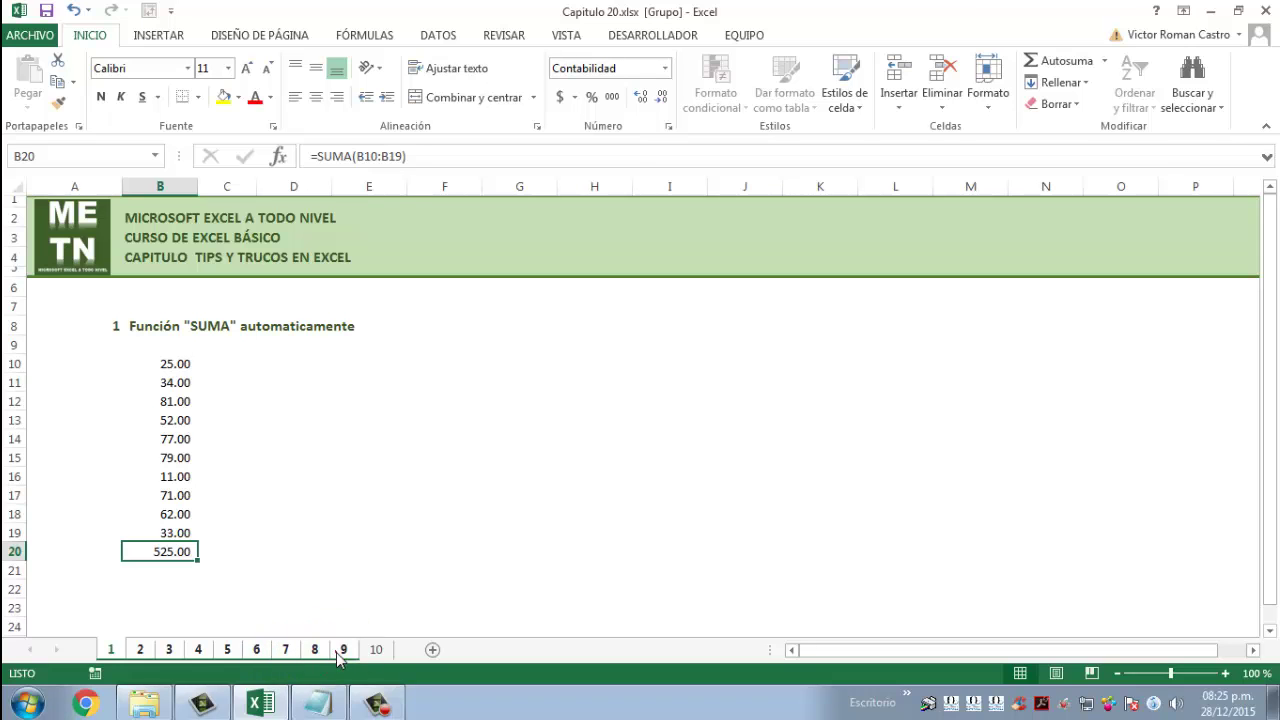
{"action": "left_click", "coordinate": [376, 650], "text": "ctrl"}
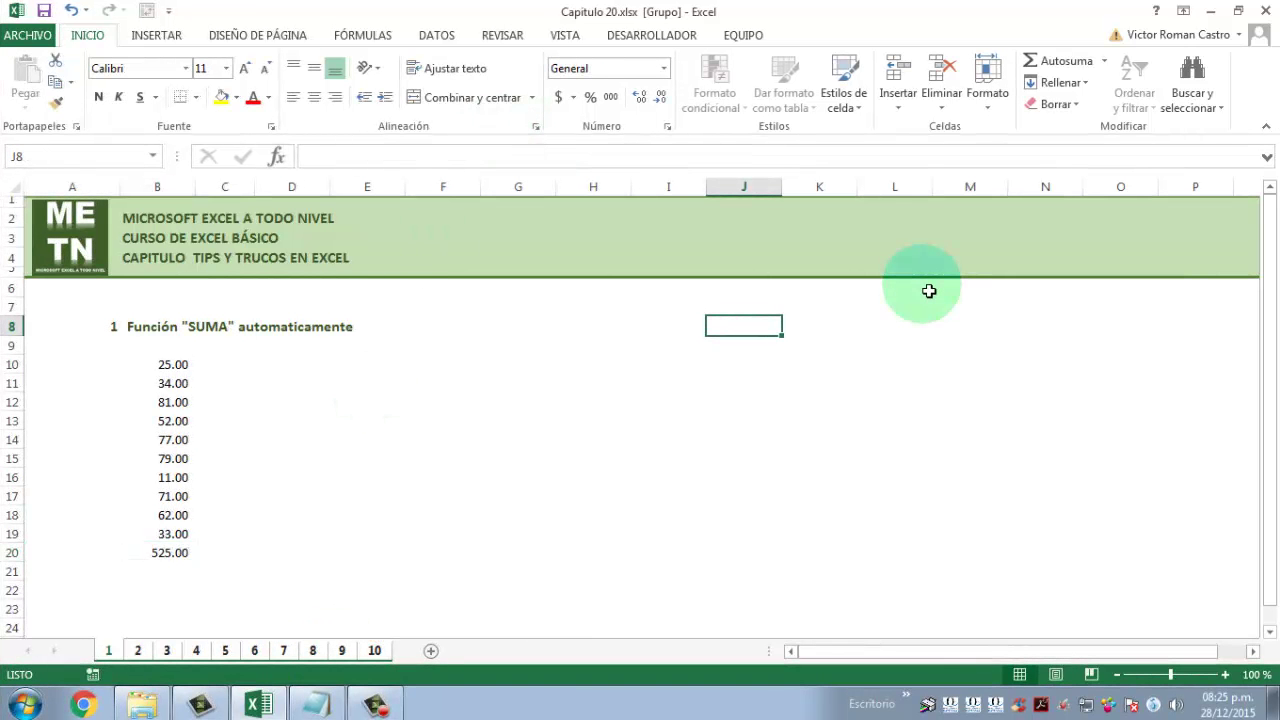
Enter MICROSOFT EXCEL in J8 across all the grouped sheets.
{"action": "type", "text": "MICROSOFT E"}
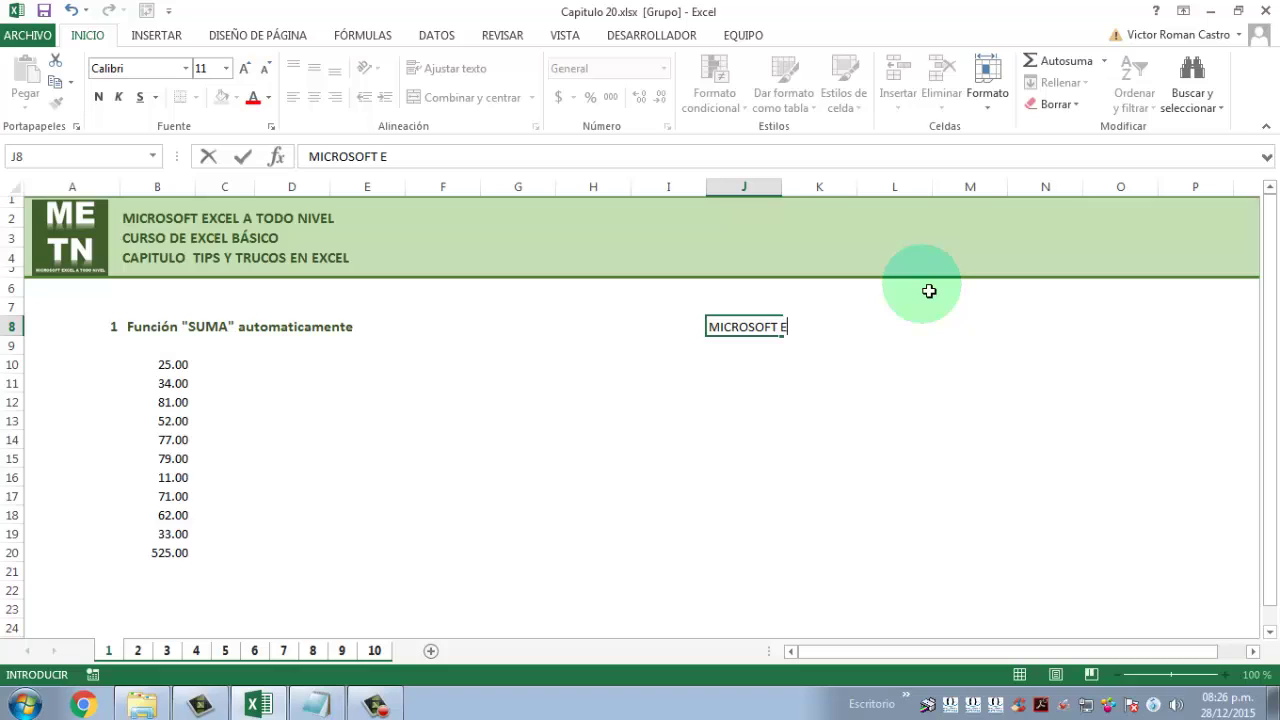
{"action": "type", "text": "XCEL"}
{"action": "key", "text": "Return"}
{"action": "key", "text": "Up"}
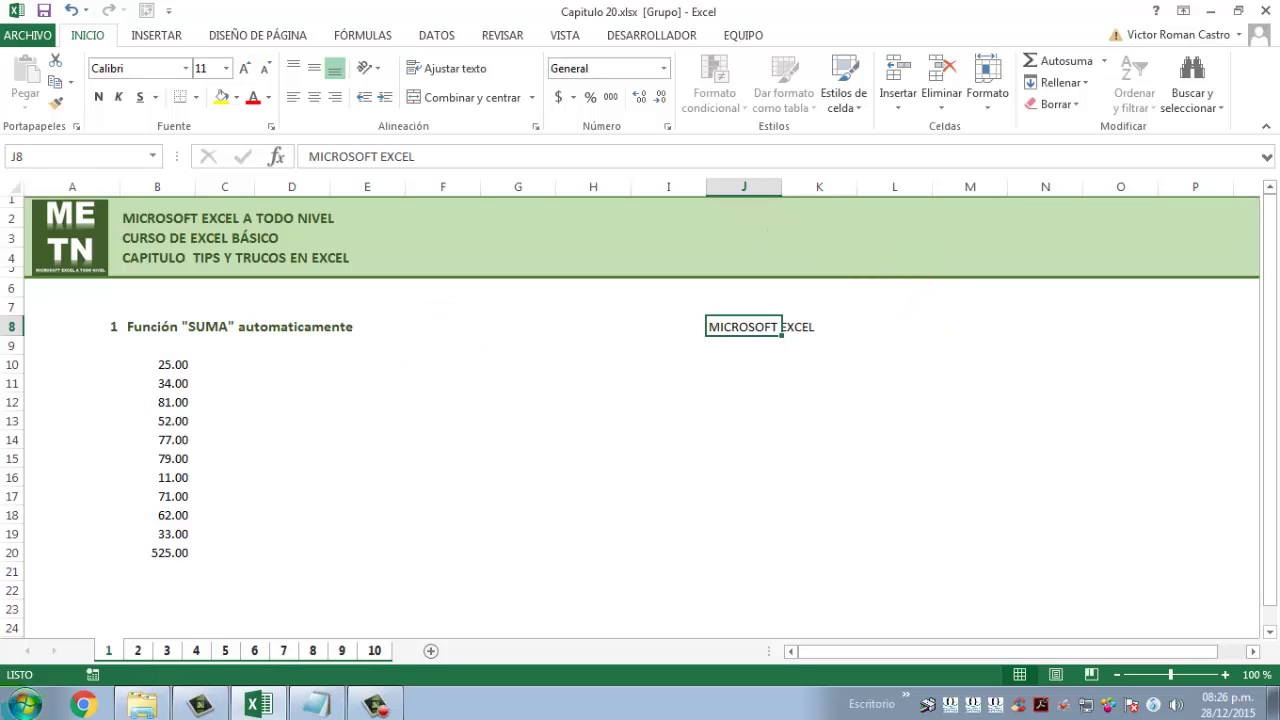
Ungroup the sheets and check that J8 shows MICROSOFT EXCEL on sheets 3 through 6.
{"action": "left_click", "coordinate": [167, 650]}
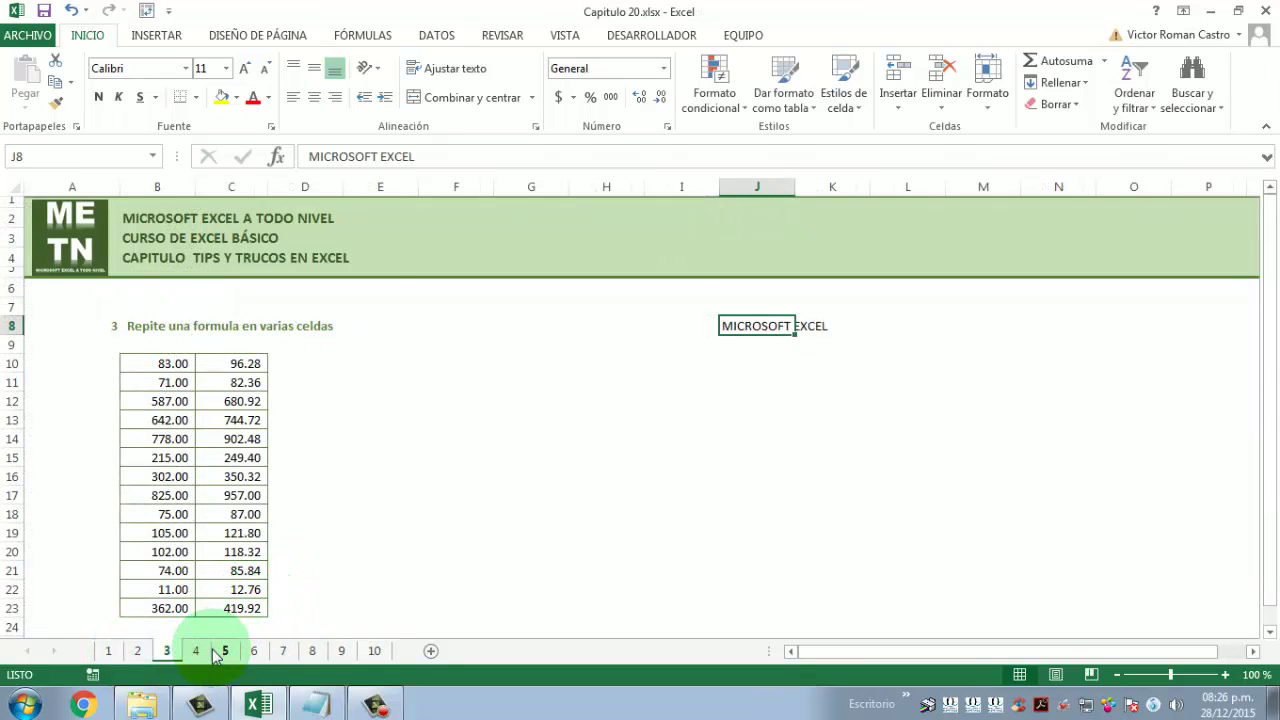
{"action": "left_click", "coordinate": [196, 650]}
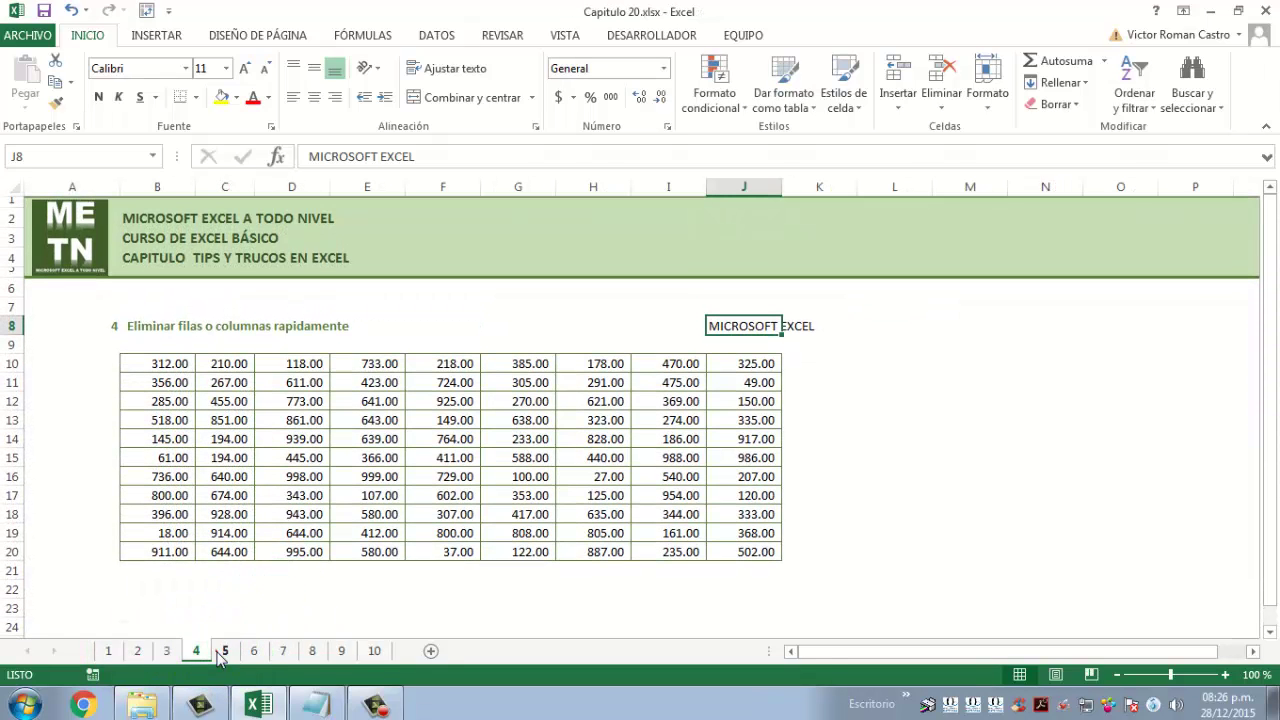
{"action": "left_click", "coordinate": [226, 650]}
{"action": "left_click", "coordinate": [255, 650]}
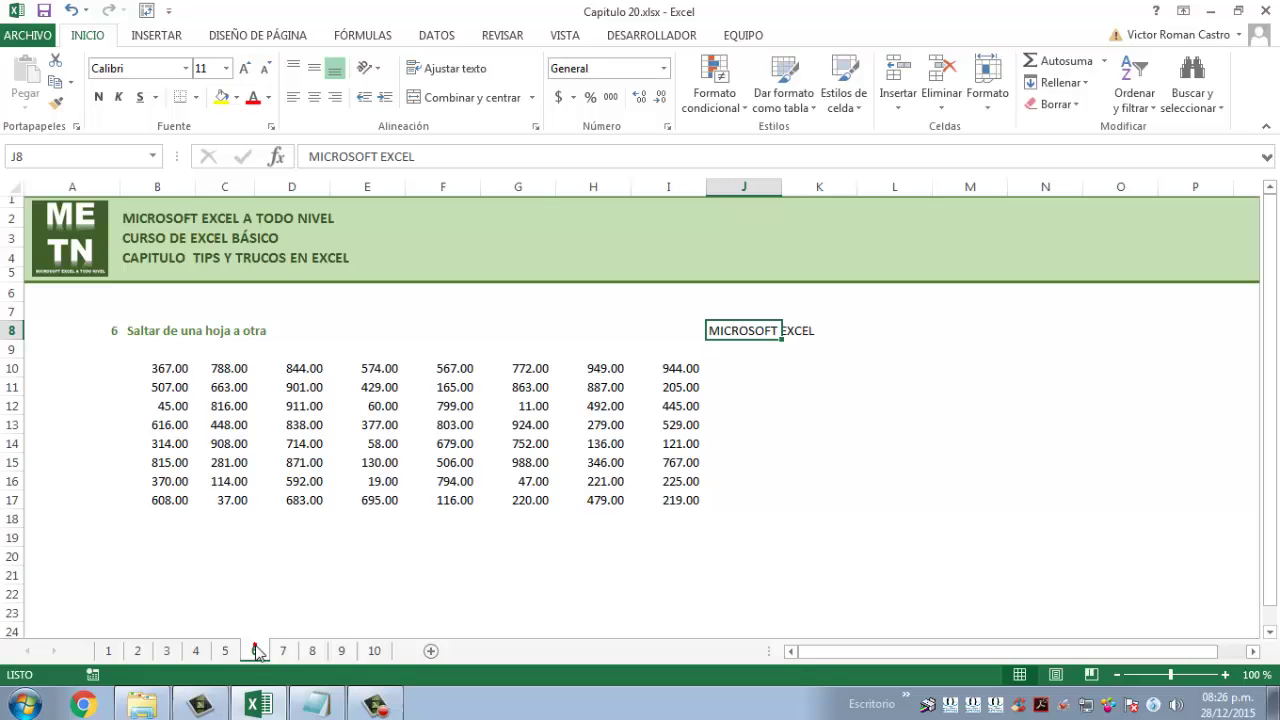
Move sheet 8 before sheet 7, then check J8 on sheets 7, 9 and 10.
{"action": "left_click_drag", "start_coordinate": [312, 651], "coordinate": [288, 651]}
{"action": "left_click", "coordinate": [312, 651]}
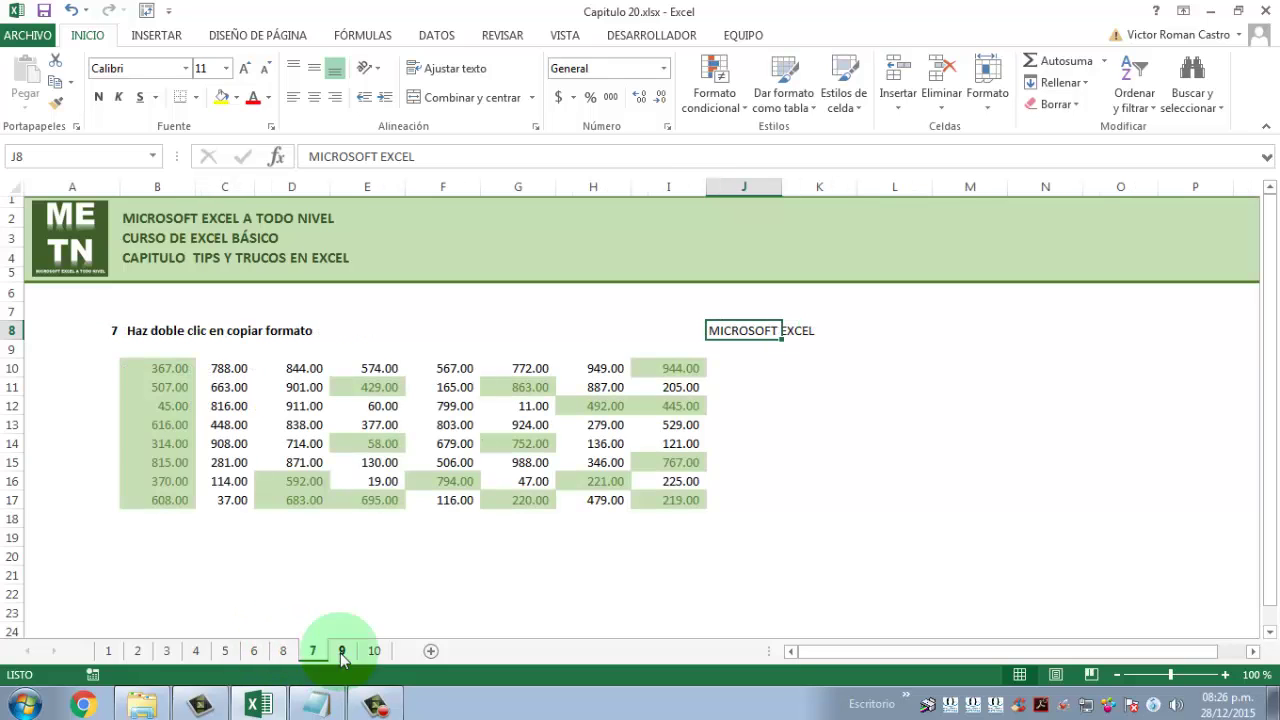
{"action": "left_click", "coordinate": [341, 651]}
{"action": "left_click", "coordinate": [376, 651]}
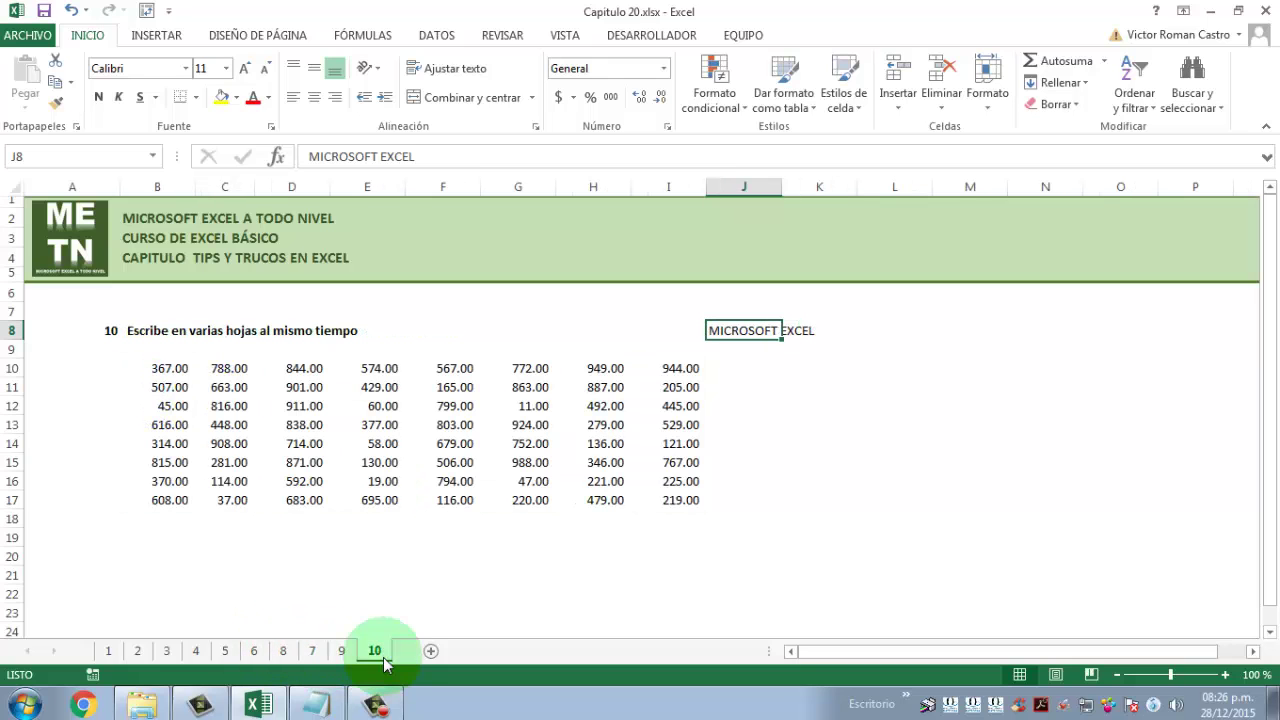